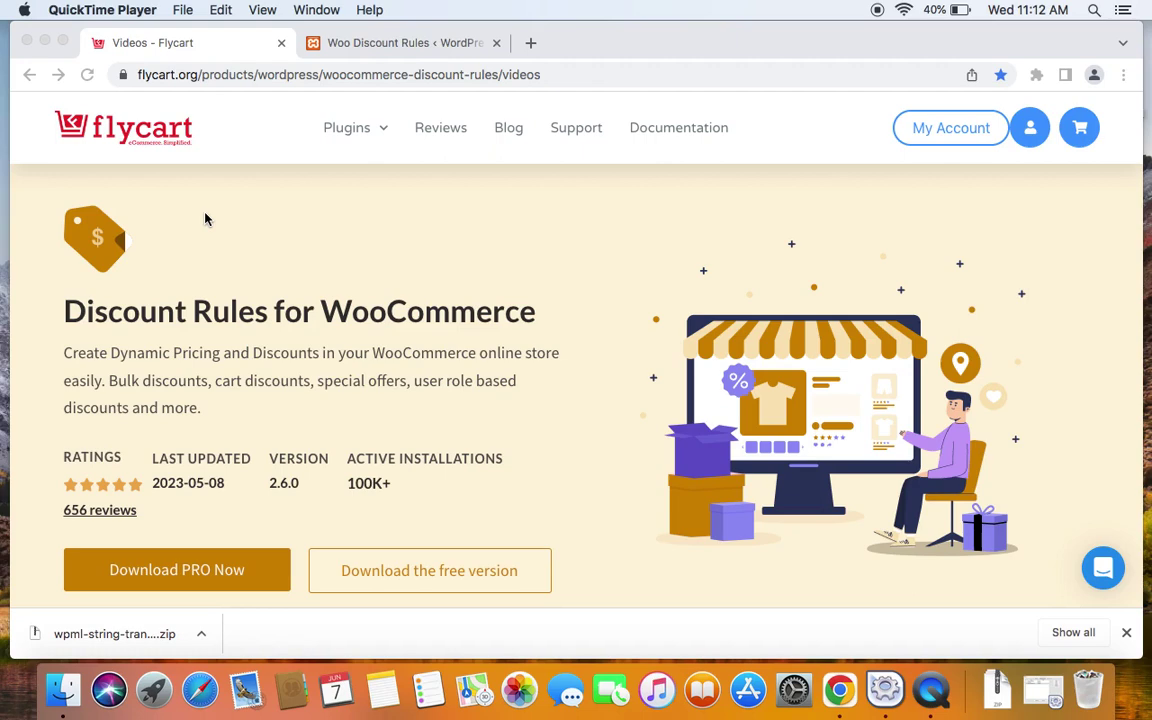
Go to the Woo Discount Rules admin page and start a new discount rule
{"action": "left_click", "coordinate": [877, 10]}
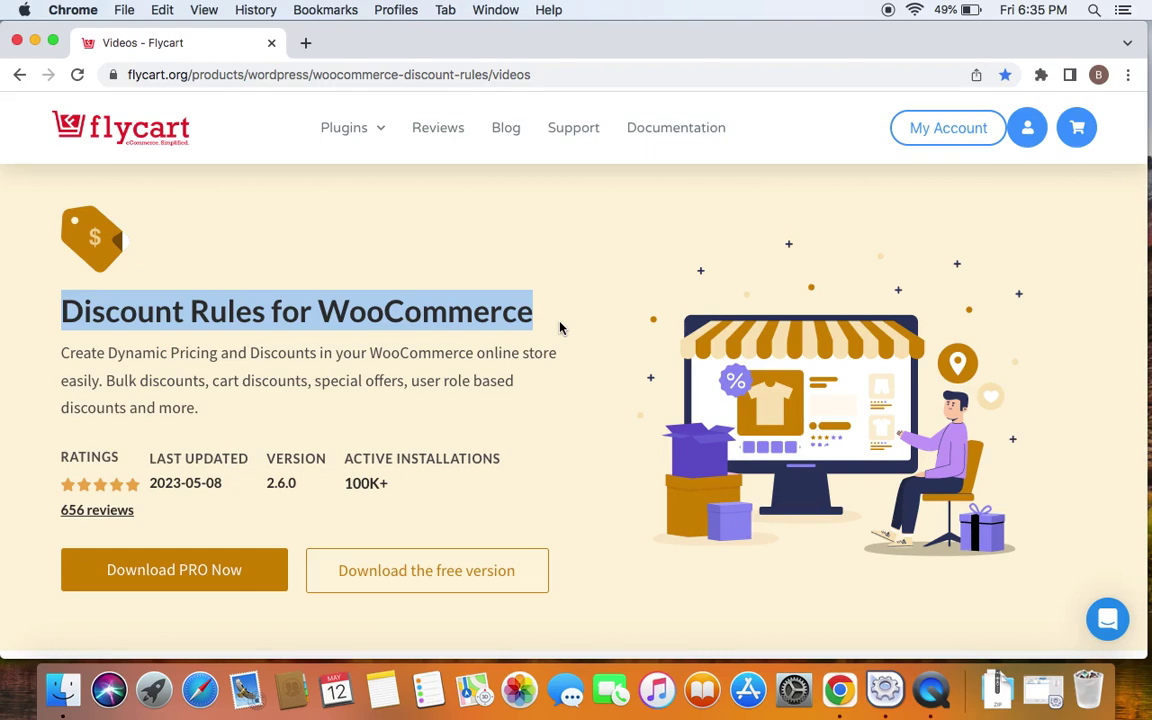
{"action": "left_click", "coordinate": [569, 77]}
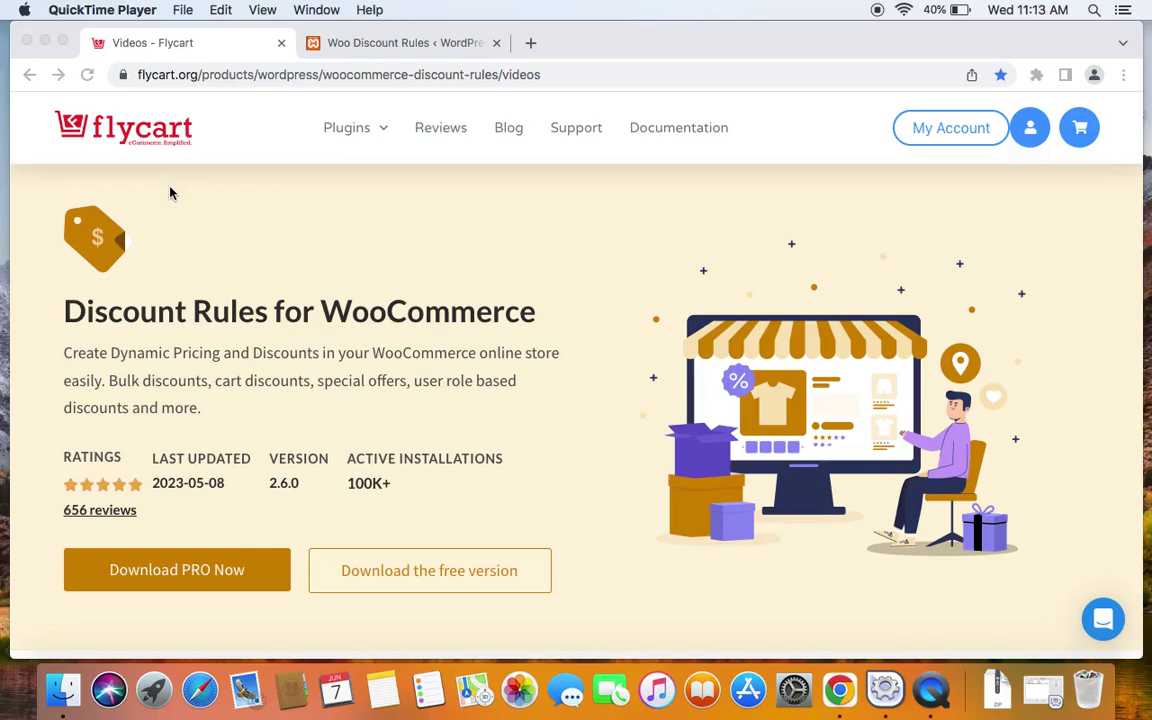
{"action": "left_click", "coordinate": [358, 43]}
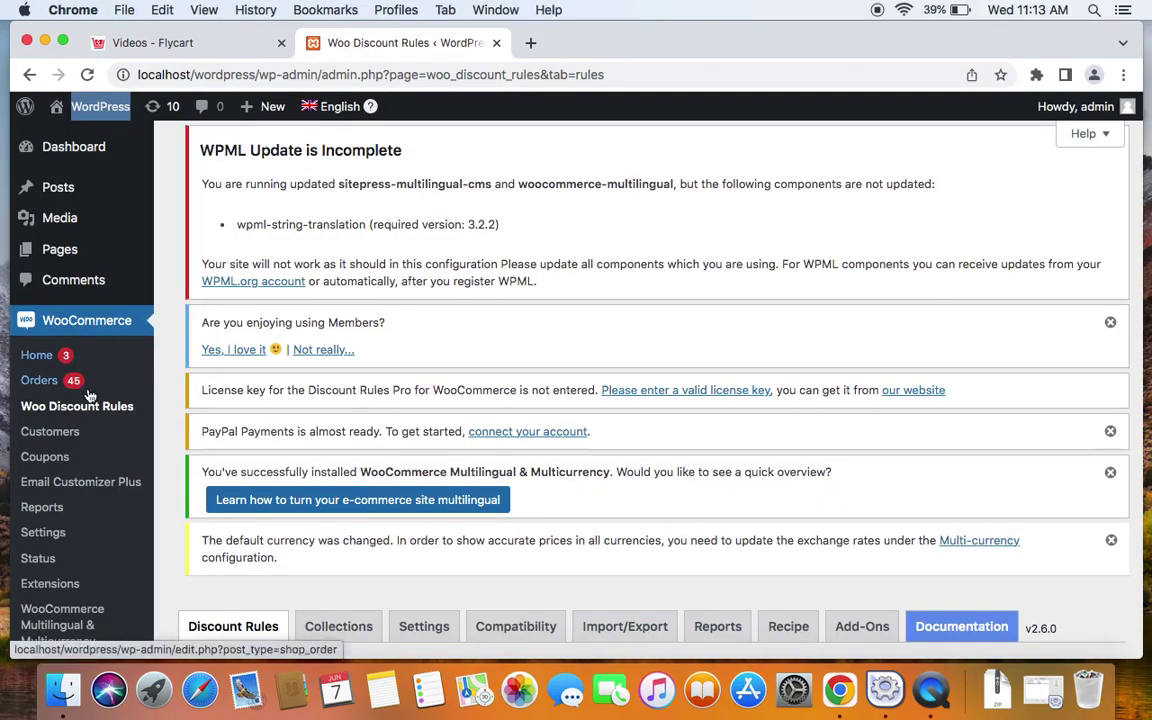
{"action": "scroll", "coordinate": [452, 535], "scroll_direction": "down", "scroll_amount": 5}
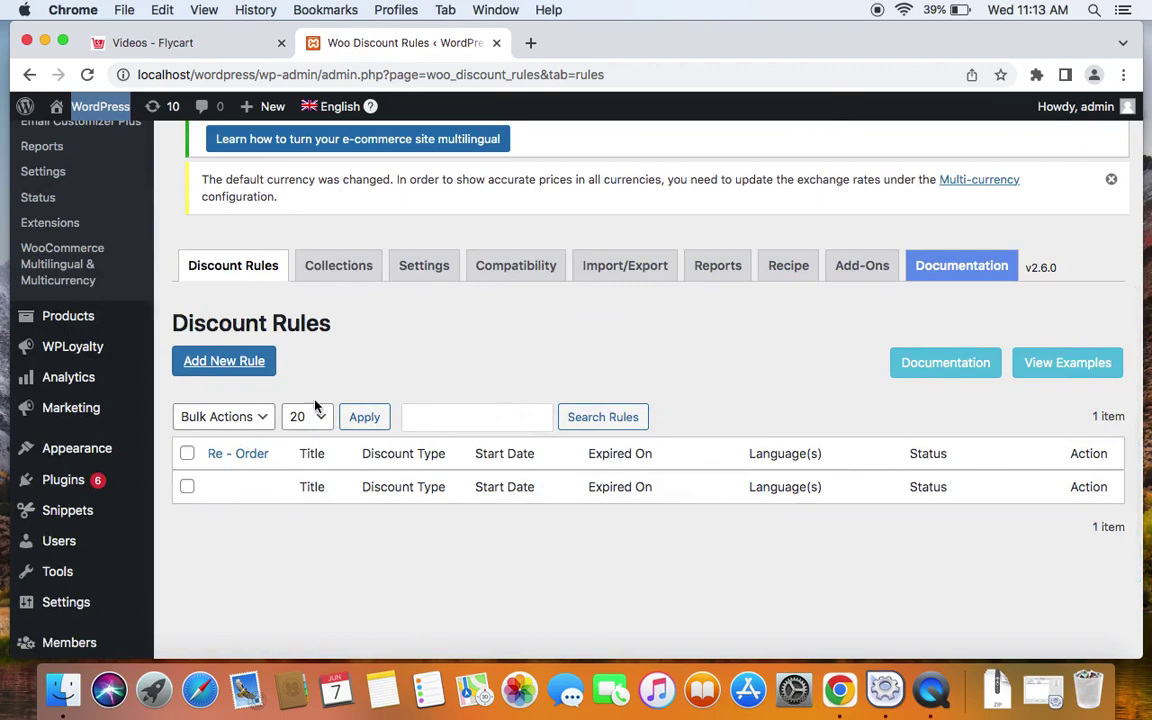
{"action": "left_click", "coordinate": [255, 361]}
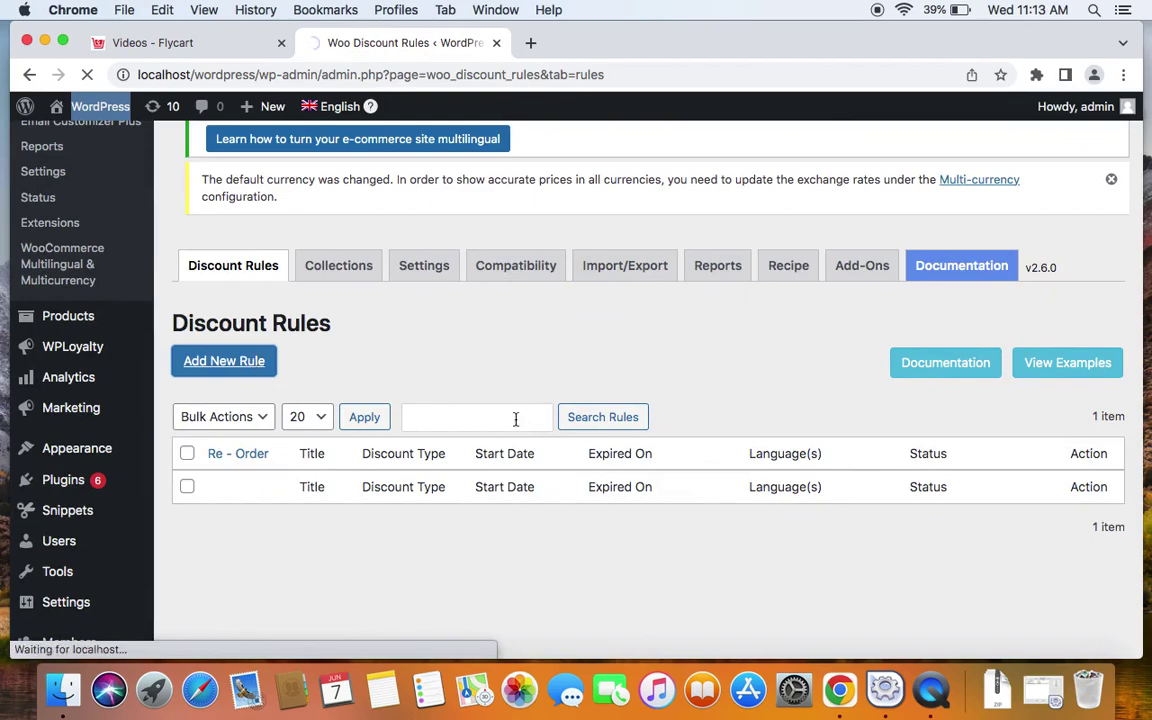
Name the new rule 'Adding conditions' and expand the Select Discount Type list
{"action": "scroll", "coordinate": [673, 486], "scroll_direction": "down", "scroll_amount": 5}
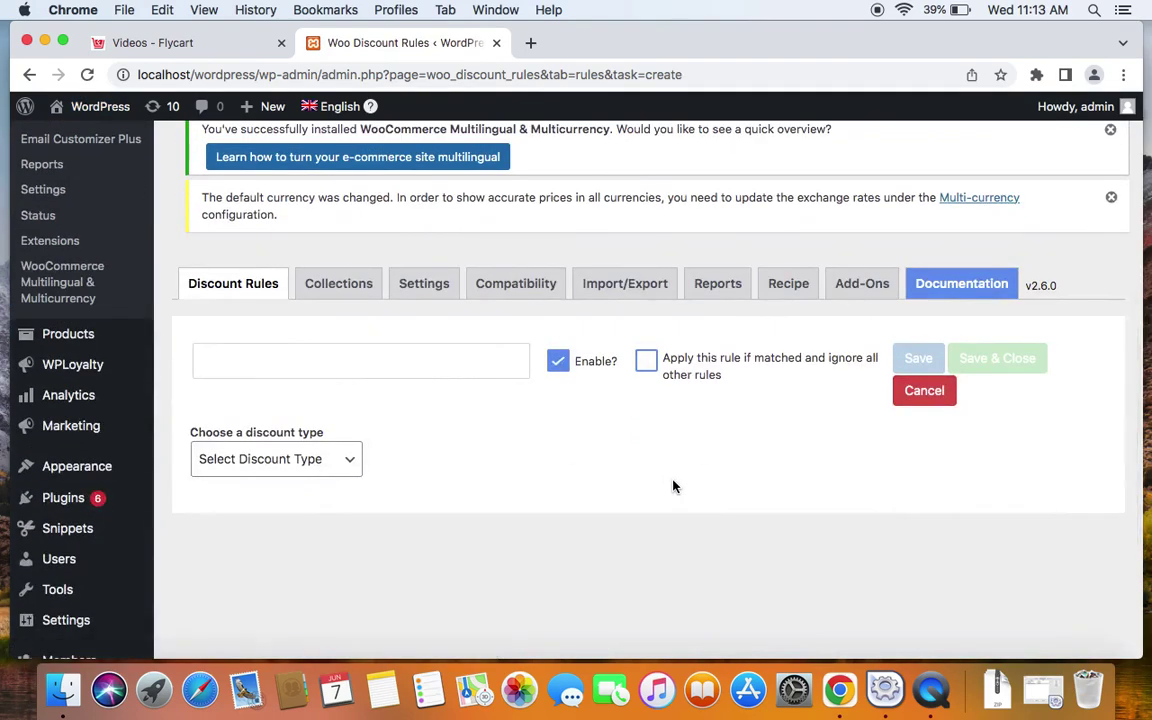
{"action": "scroll", "coordinate": [673, 486], "scroll_direction": "down", "scroll_amount": 1}
{"action": "left_click", "coordinate": [480, 316]}
{"action": "type", "text": "Add"}
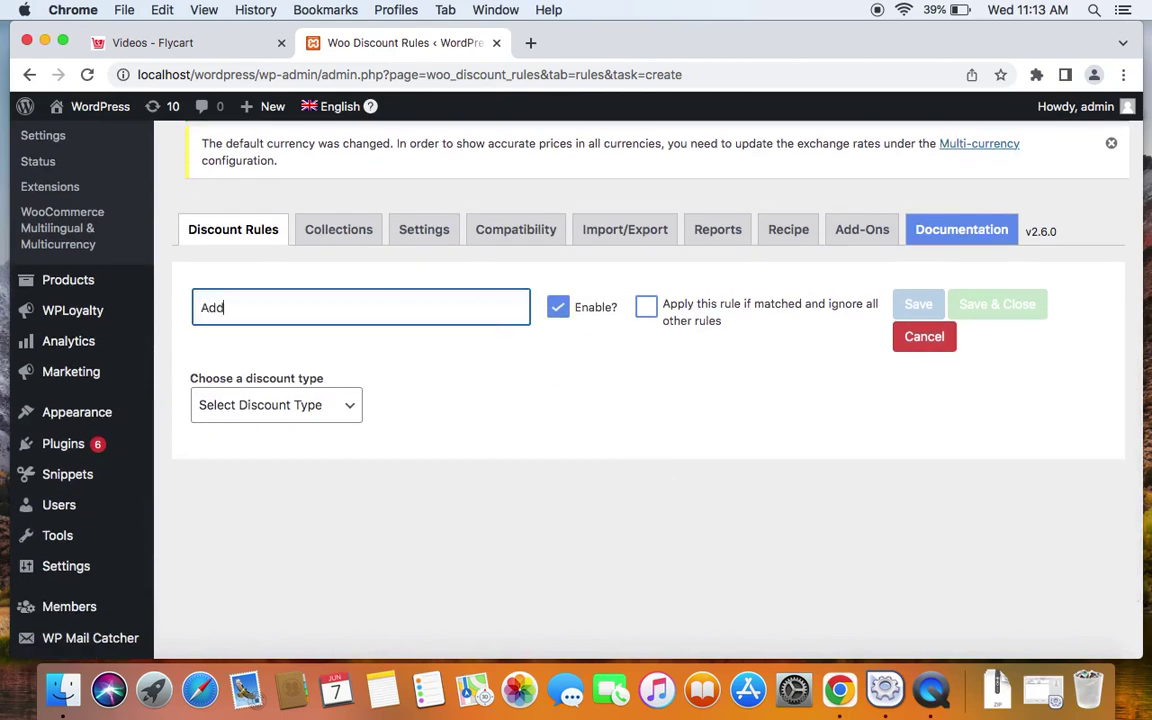
{"action": "type", "text": "ing conditions"}
{"action": "left_click", "coordinate": [599, 476]}
{"action": "scroll", "coordinate": [599, 478], "scroll_direction": "down", "scroll_amount": 2}
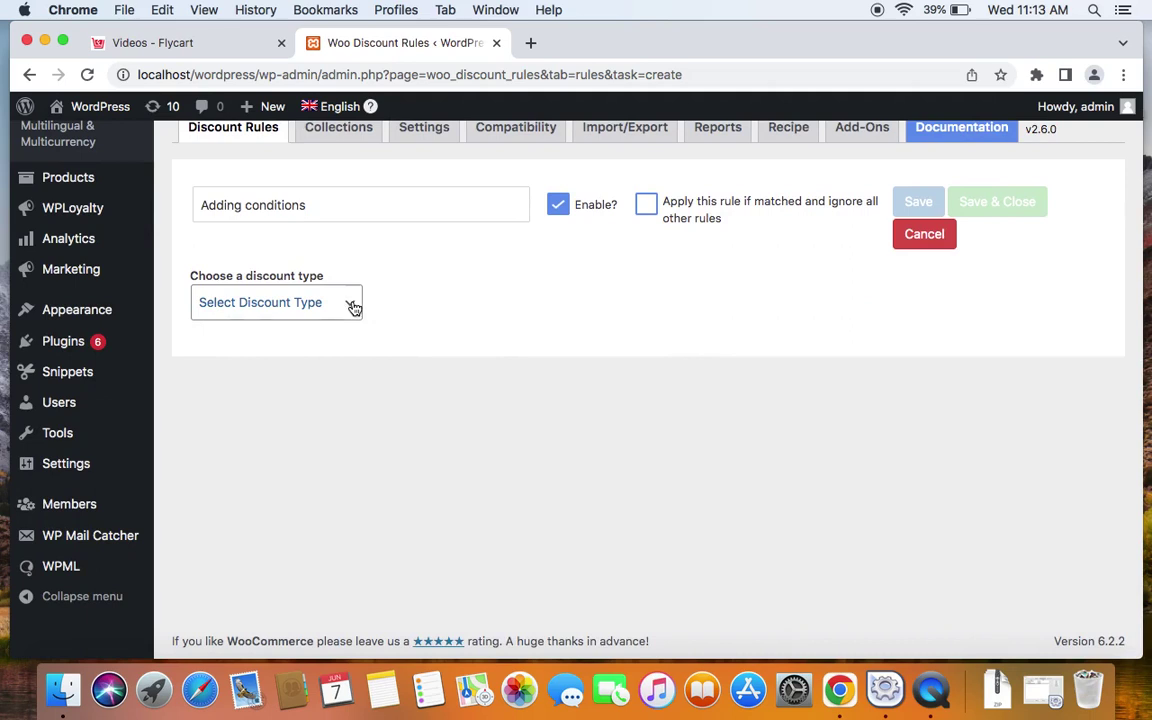
{"action": "left_click", "coordinate": [353, 307]}
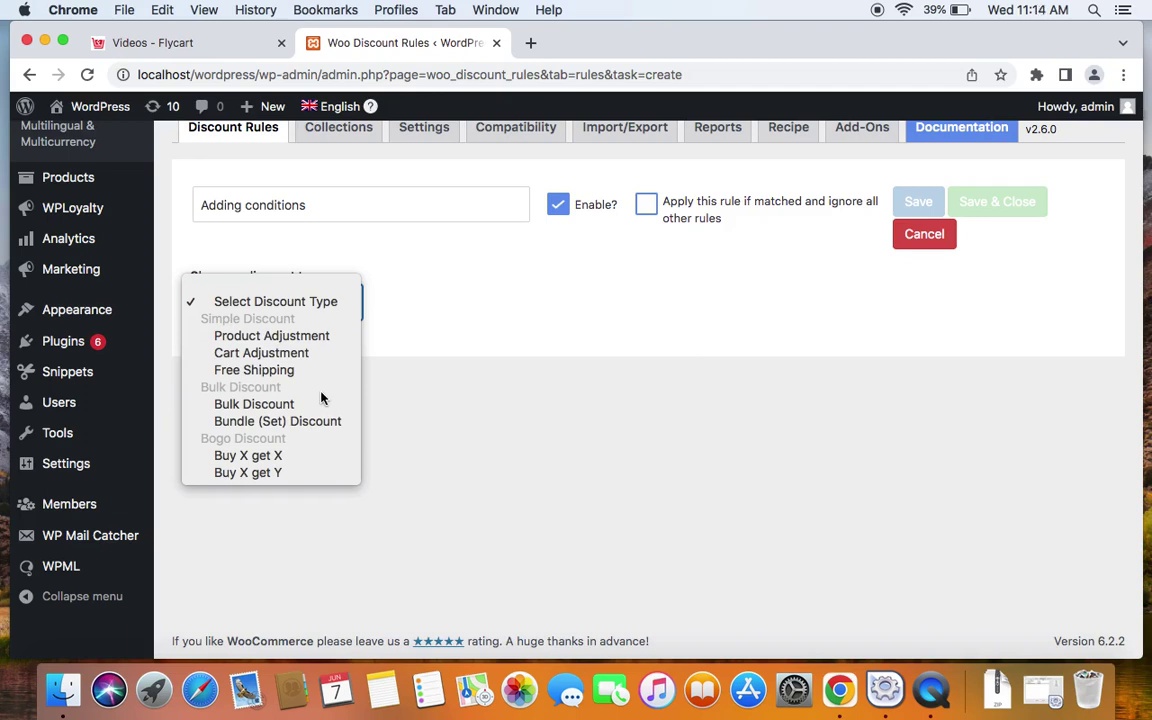
Choose Product Adjustment as the discount type with a discount value of 10 percent
{"action": "left_click", "coordinate": [306, 341]}
{"action": "scroll", "coordinate": [415, 445], "scroll_direction": "down", "scroll_amount": 2}
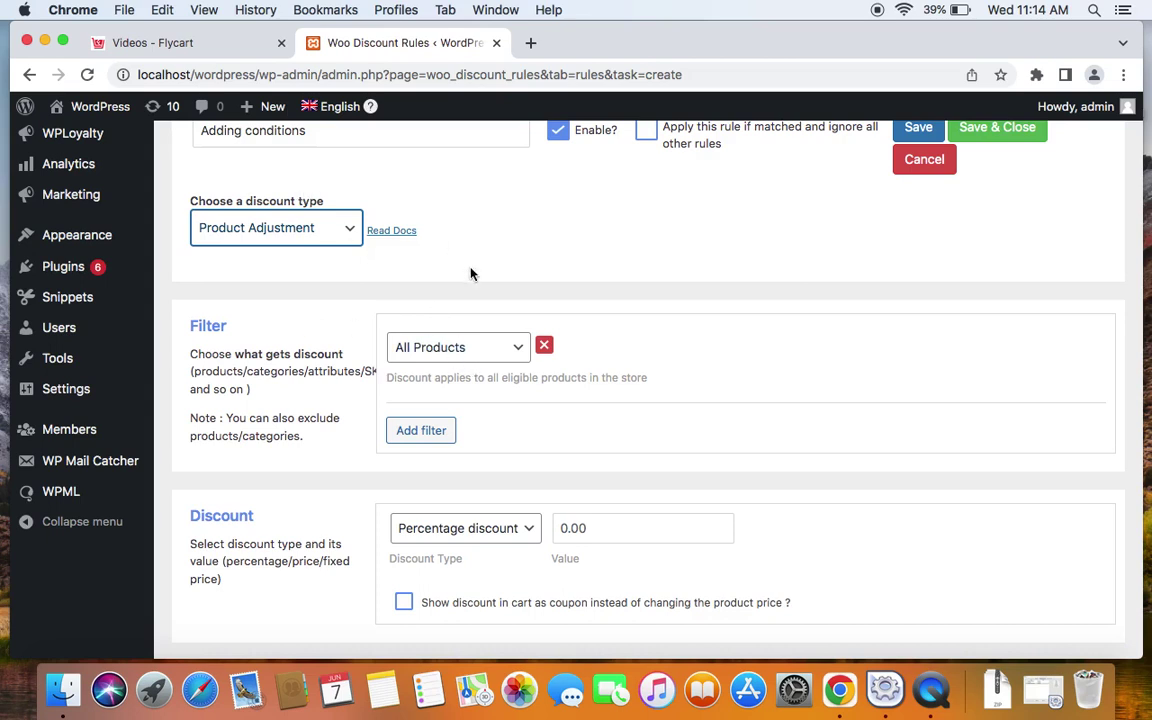
{"action": "scroll", "coordinate": [551, 459], "scroll_direction": "down", "scroll_amount": 2}
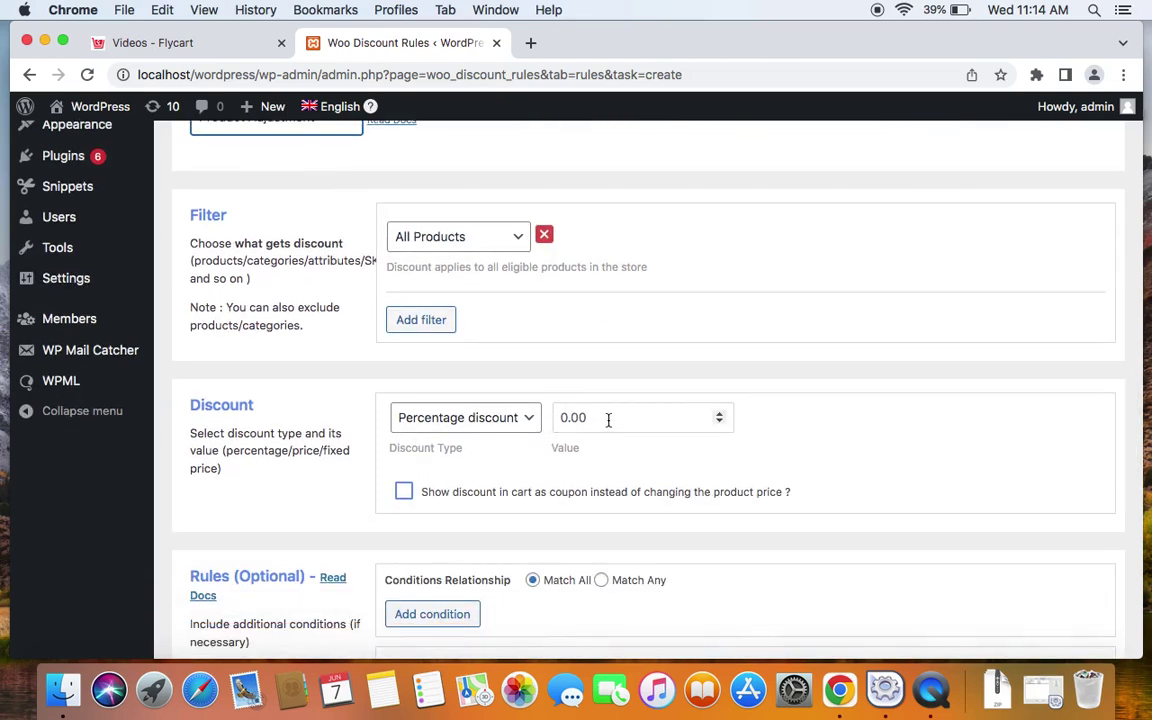
{"action": "left_click", "coordinate": [608, 420]}
{"action": "type", "text": "10"}
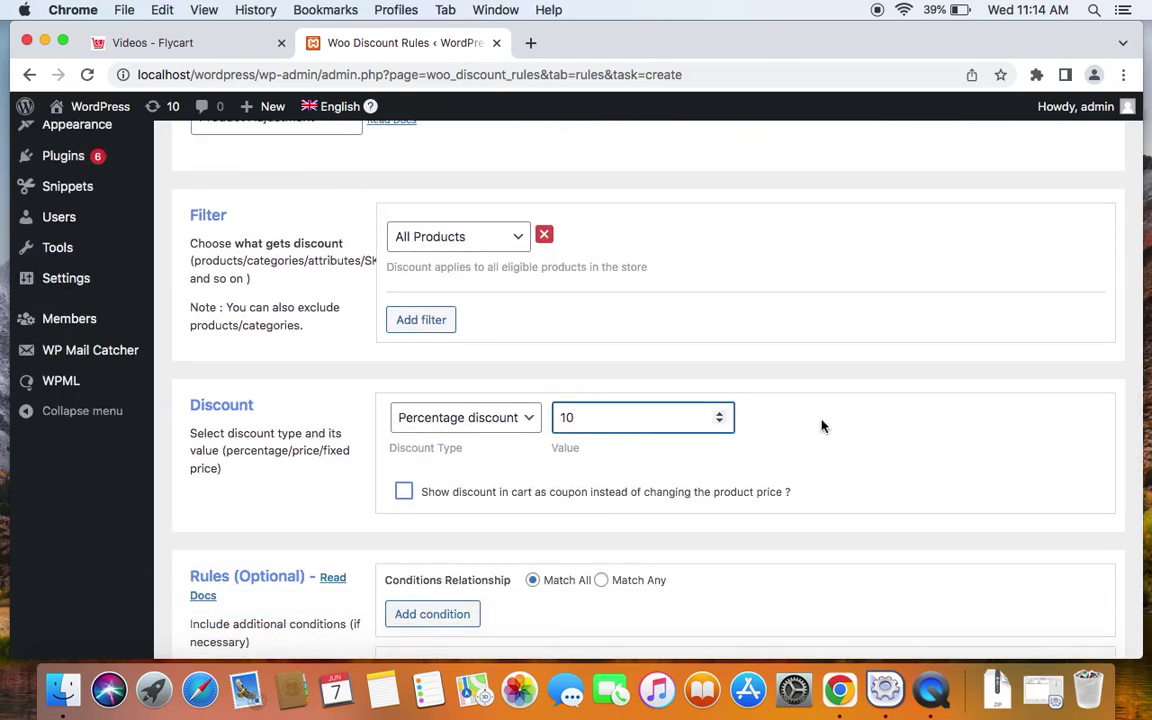
{"action": "left_click", "coordinate": [845, 439]}
{"action": "scroll", "coordinate": [554, 409], "scroll_direction": "down", "scroll_amount": 3}
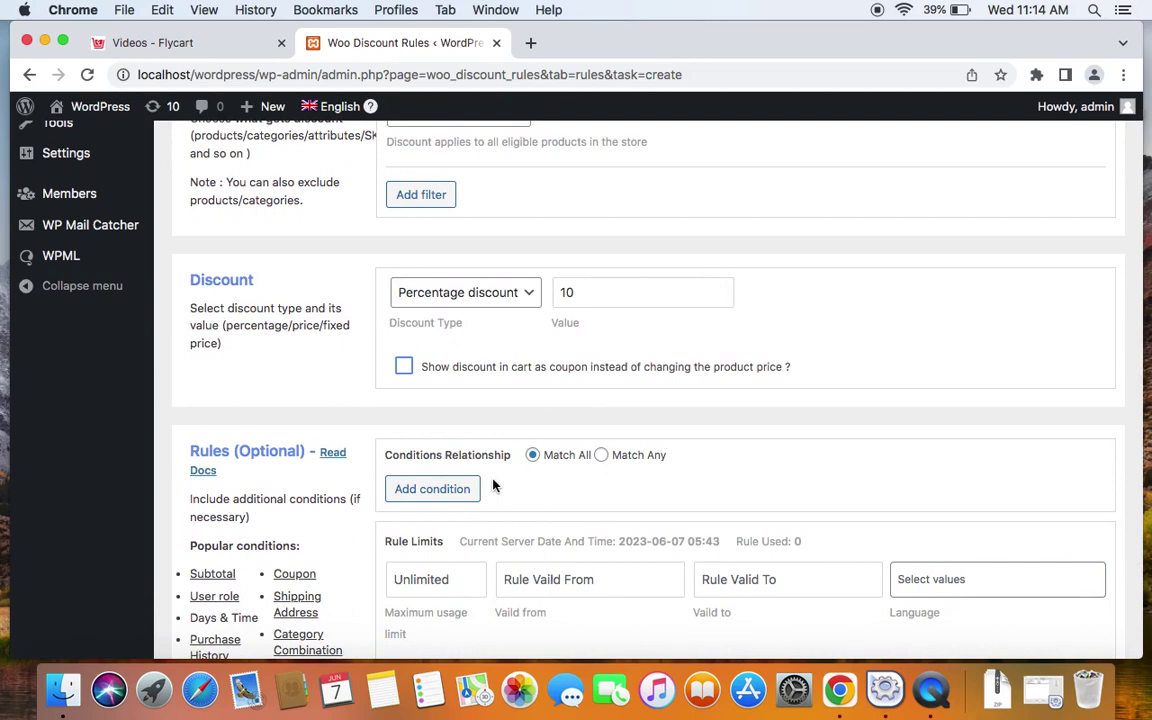
Add a Subtotal condition with 100 as the minimum cart subtotal amount
{"action": "left_click", "coordinate": [452, 490]}
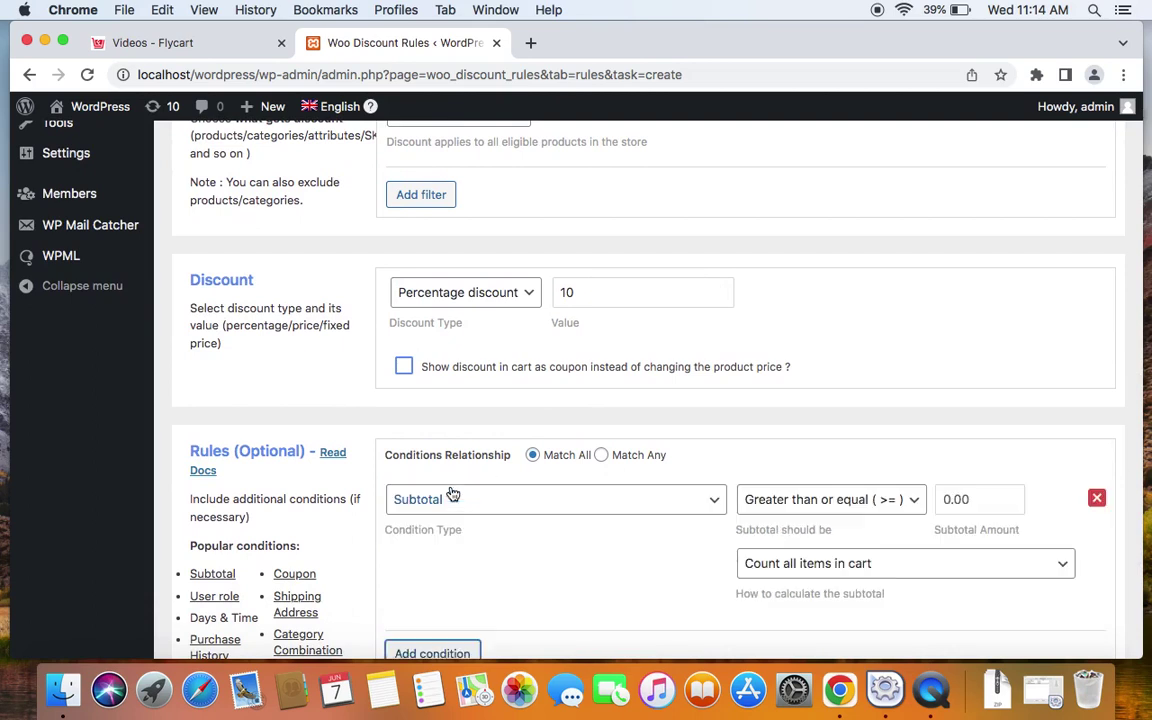
{"action": "left_click", "coordinate": [715, 500]}
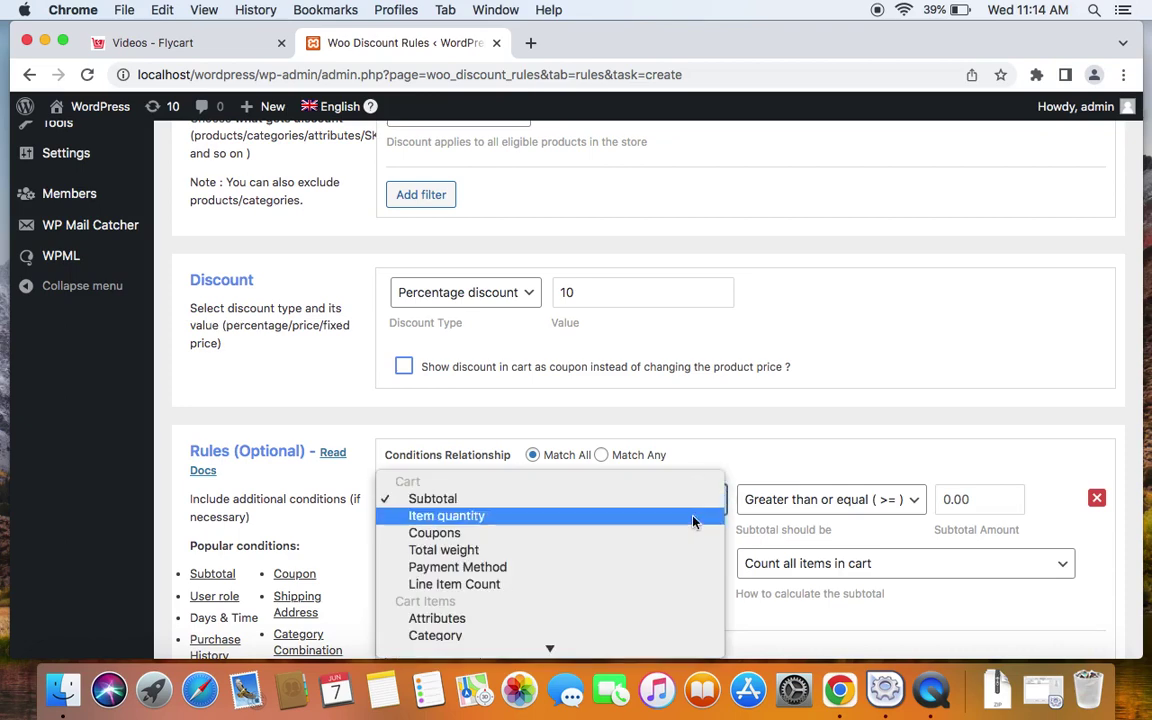
{"action": "scroll", "coordinate": [660, 548], "scroll_direction": "down", "scroll_amount": 5}
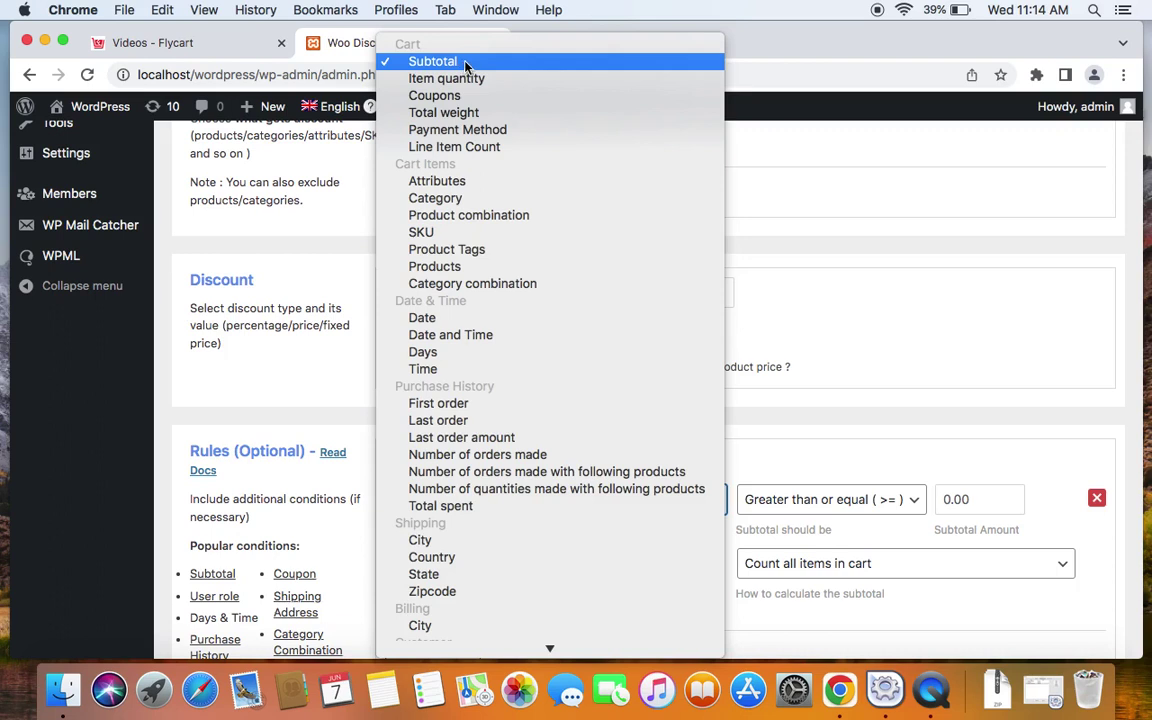
{"action": "left_click", "coordinate": [465, 66]}
{"action": "left_click", "coordinate": [977, 507]}
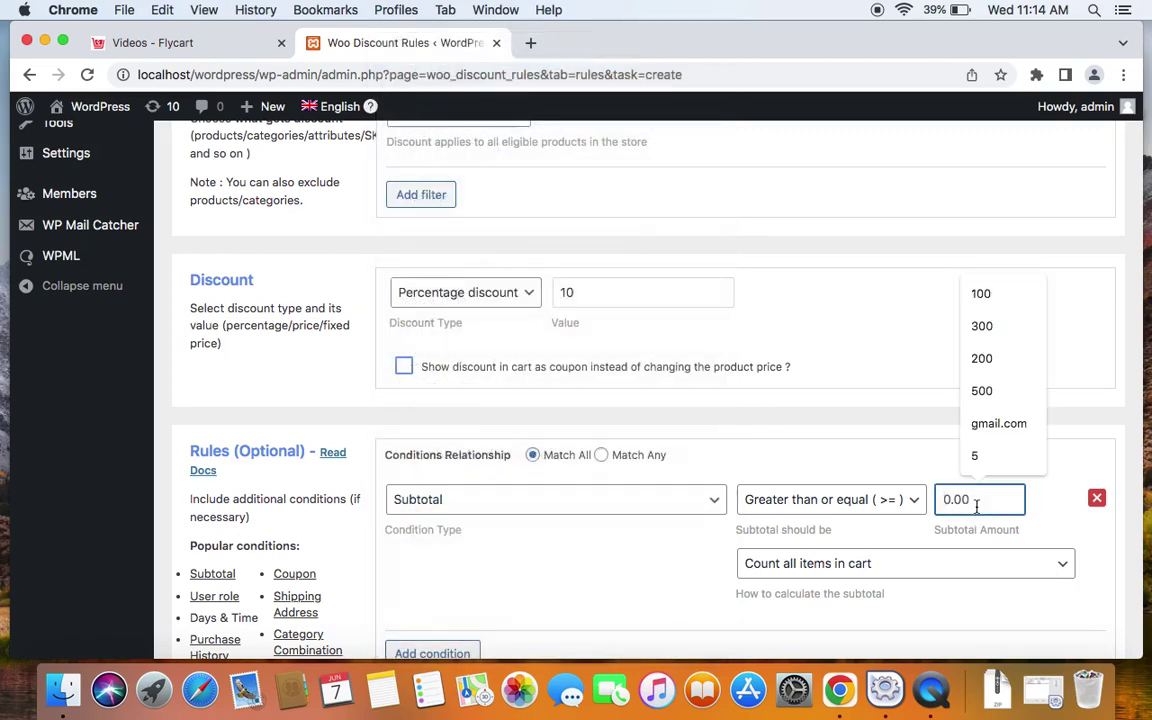
{"action": "type", "text": "100"}
{"action": "left_click", "coordinate": [1004, 420]}
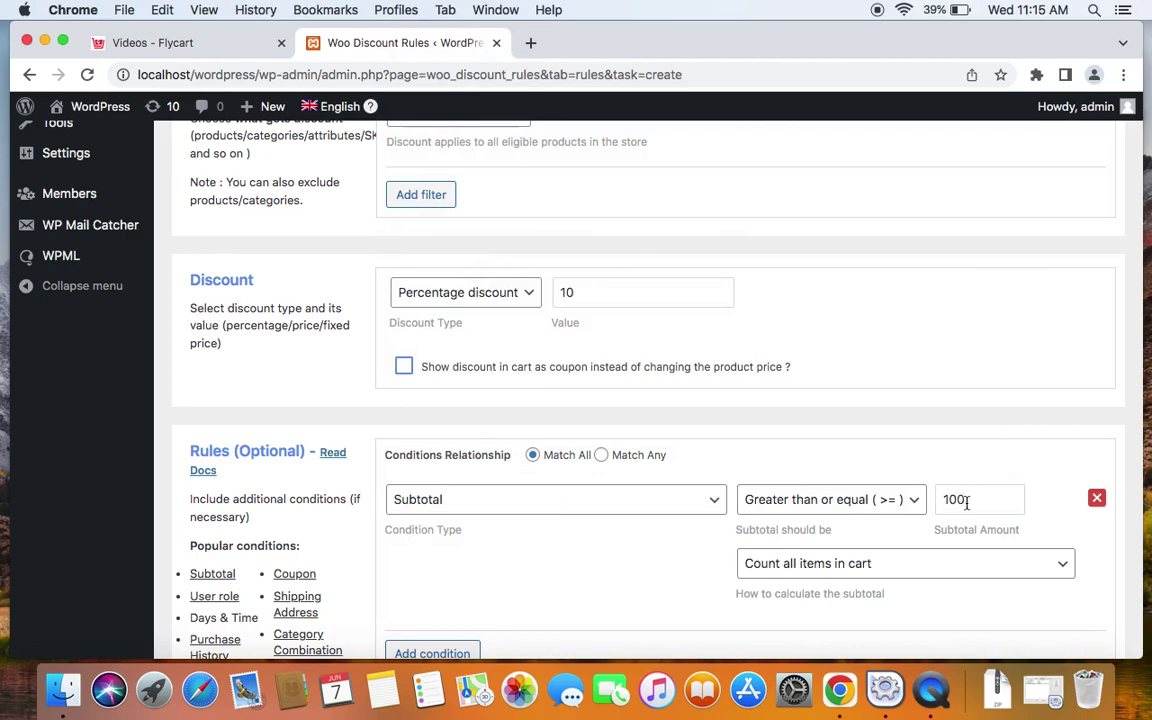
{"action": "scroll", "coordinate": [485, 417], "scroll_direction": "up", "scroll_amount": 2}
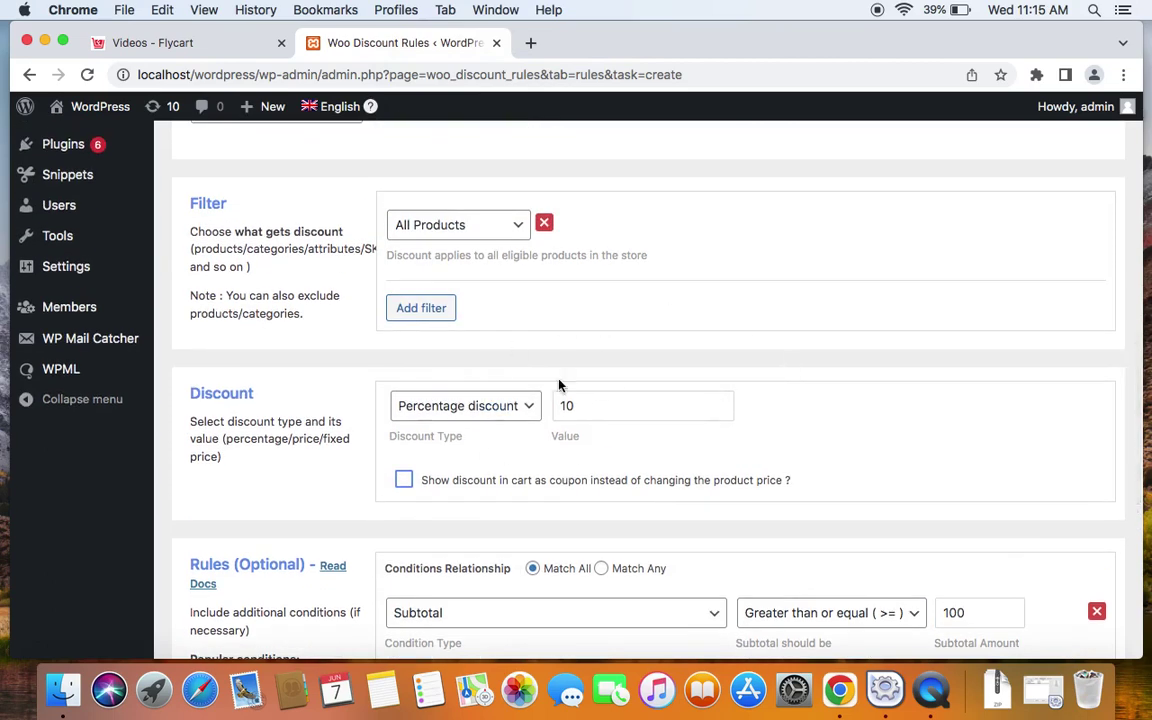
{"action": "scroll", "coordinate": [740, 513], "scroll_direction": "down", "scroll_amount": 2}
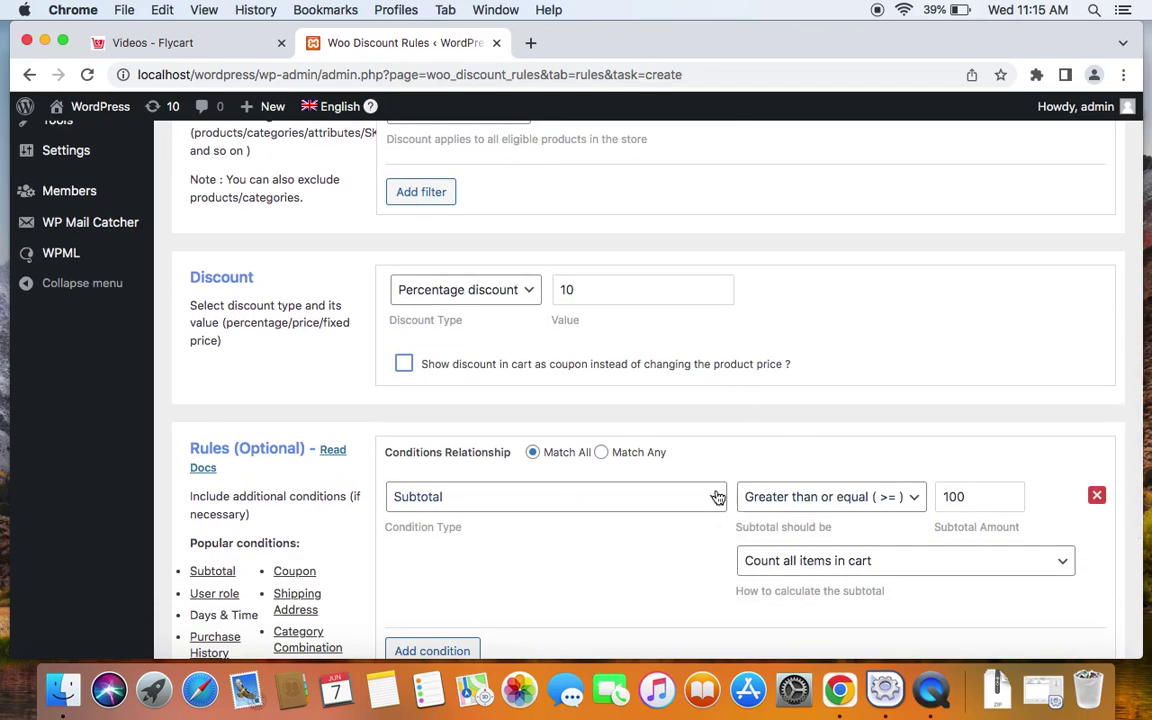
Switch the condition type to Coupons and enter the custom coupon name DEALUX
{"action": "left_click", "coordinate": [713, 501]}
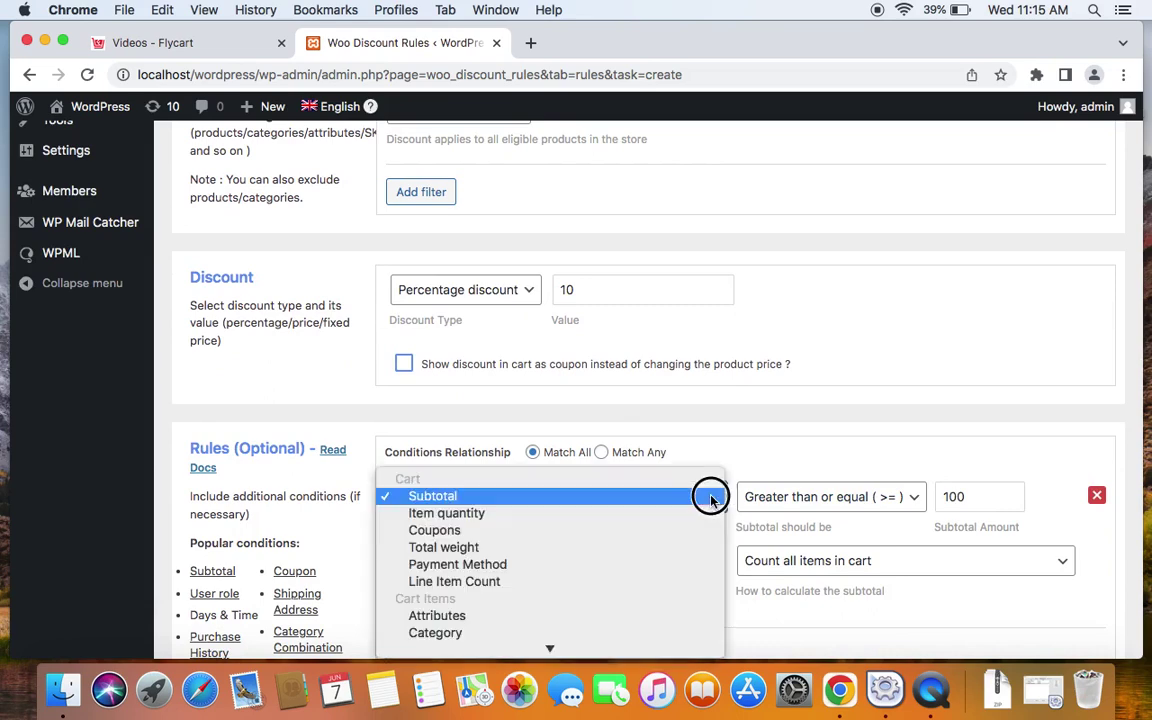
{"action": "scroll", "coordinate": [711, 501], "scroll_direction": "down", "scroll_amount": 5}
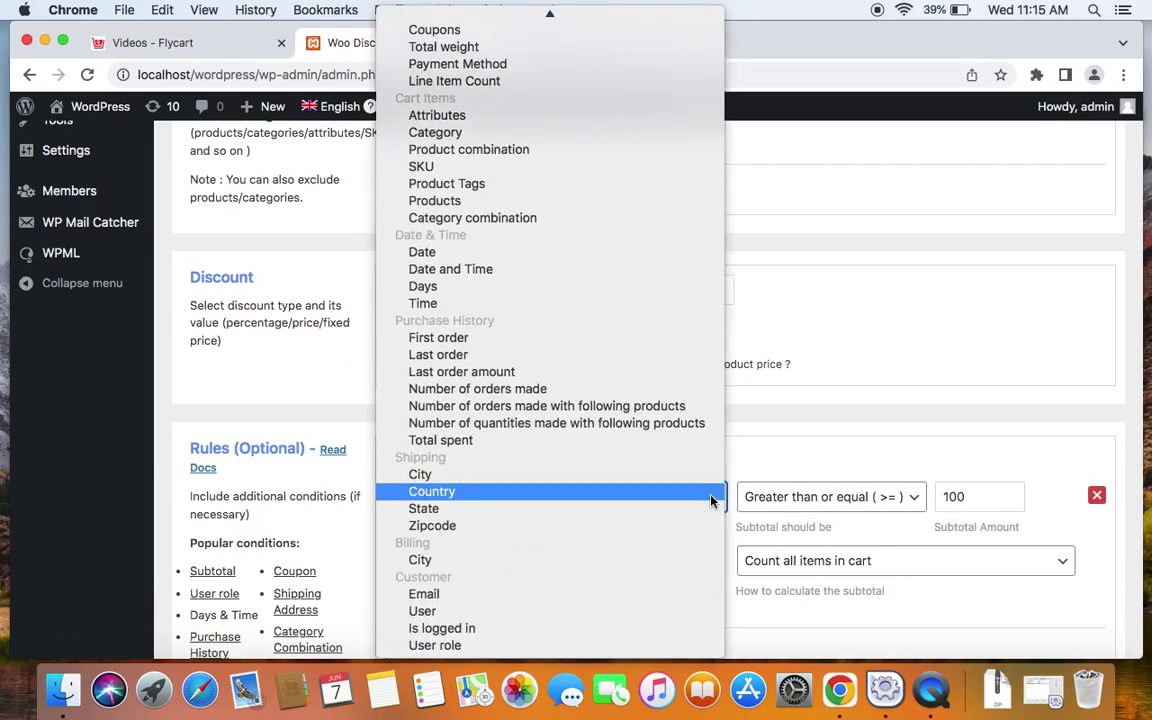
{"action": "scroll", "coordinate": [711, 500], "scroll_direction": "up", "scroll_amount": 2}
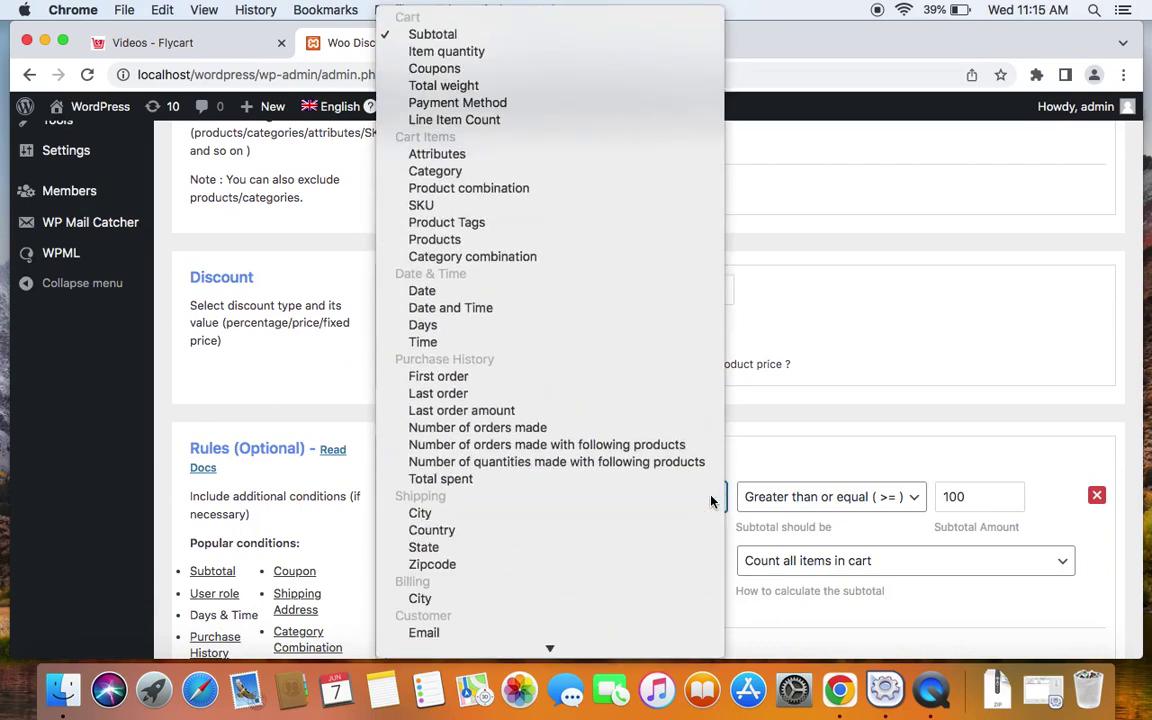
{"action": "left_click", "coordinate": [506, 69]}
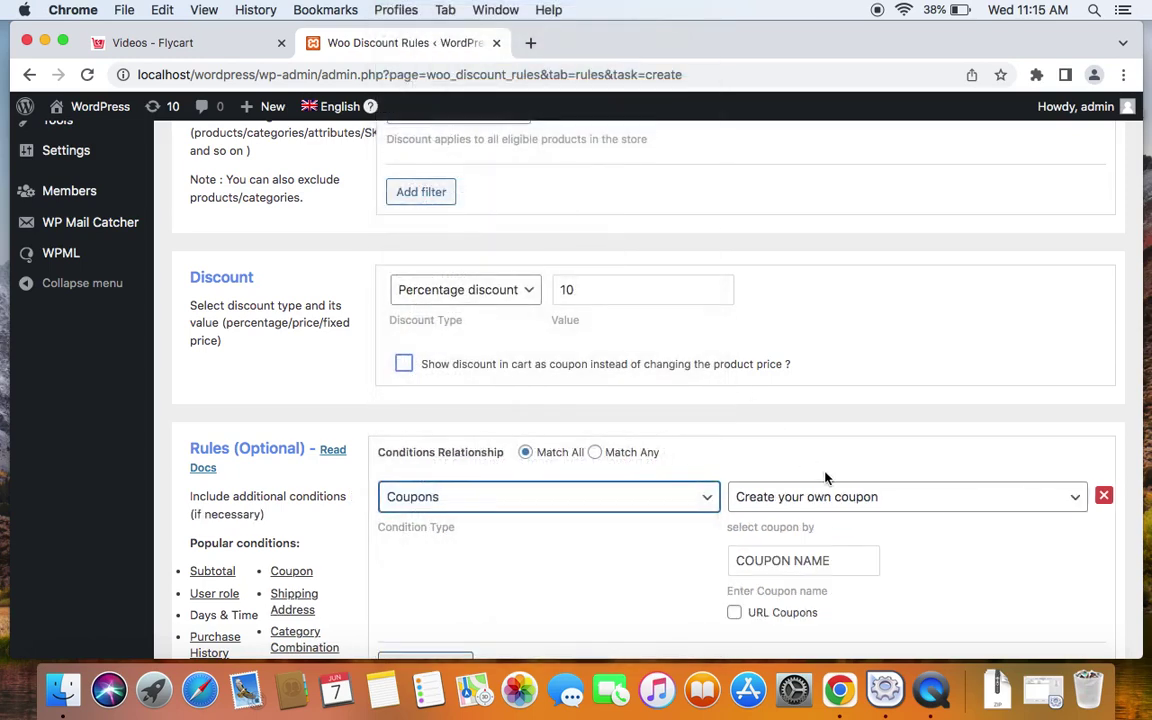
{"action": "scroll", "coordinate": [573, 172], "scroll_direction": "up", "scroll_amount": 3}
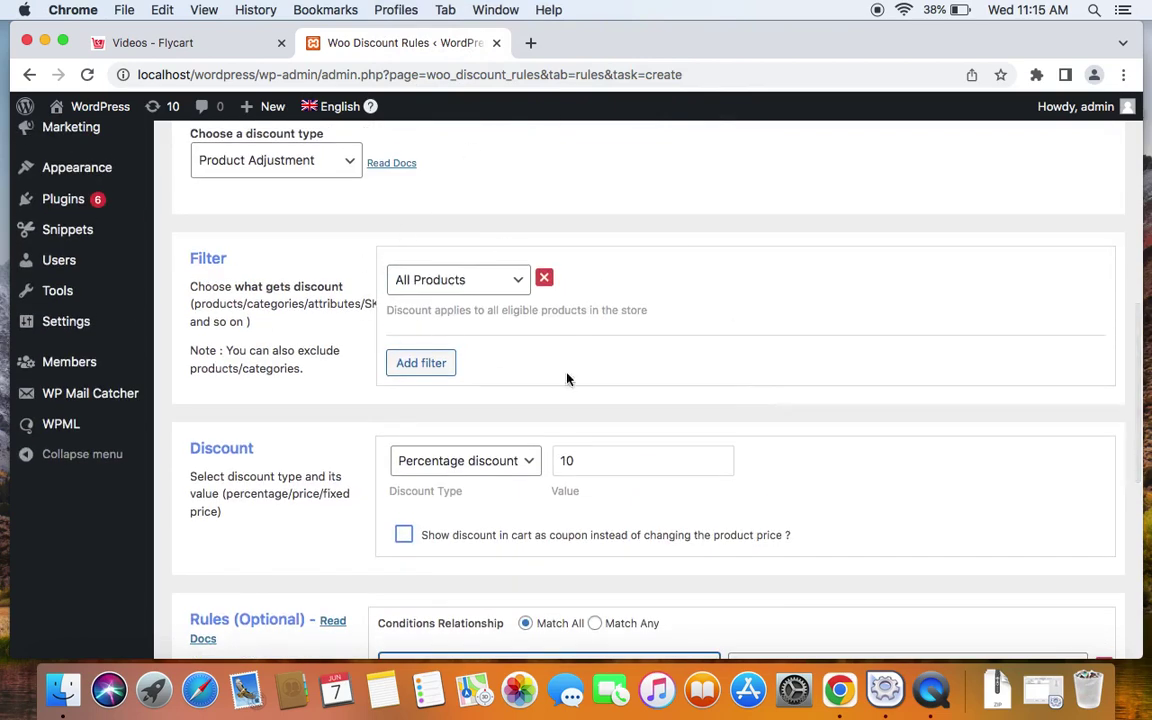
{"action": "scroll", "coordinate": [667, 388], "scroll_direction": "down", "scroll_amount": 1}
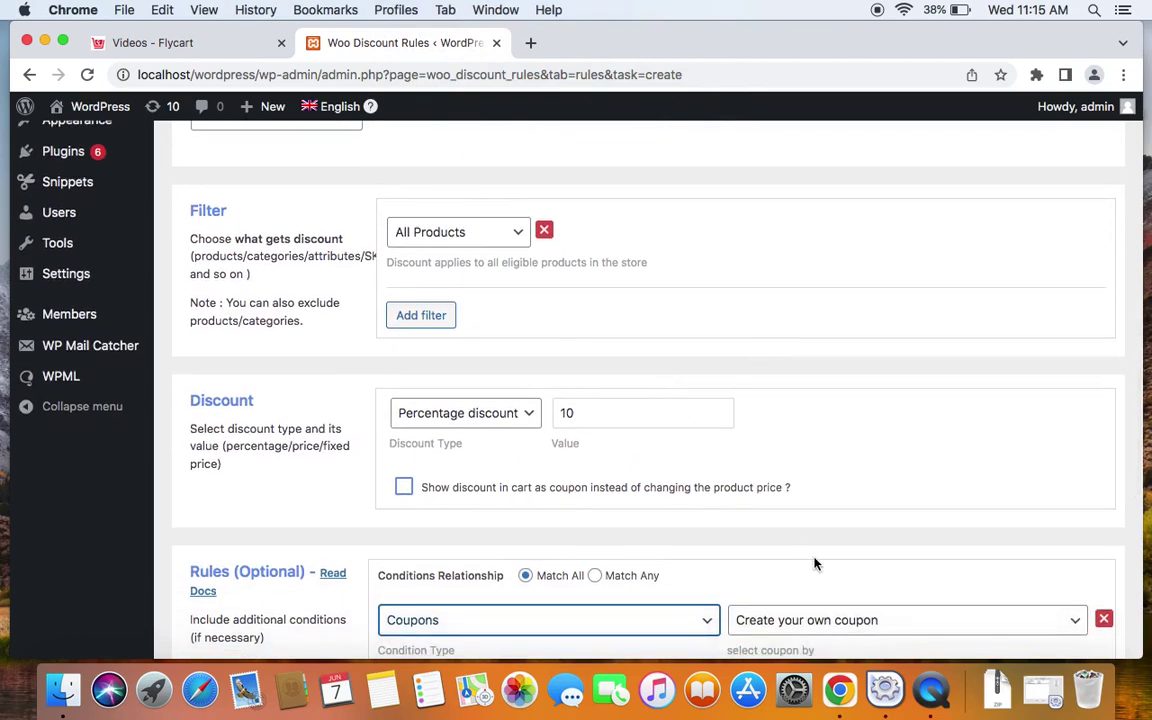
{"action": "scroll", "coordinate": [815, 565], "scroll_direction": "down", "scroll_amount": 1}
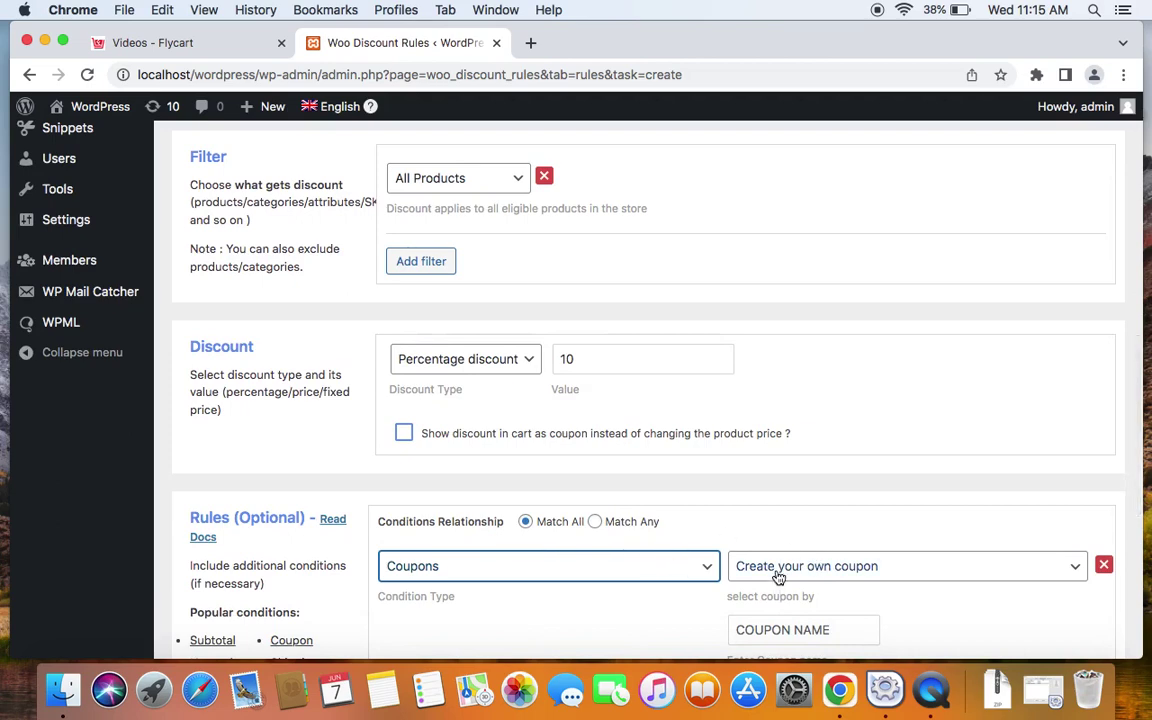
{"action": "scroll", "coordinate": [778, 578], "scroll_direction": "down", "scroll_amount": 2}
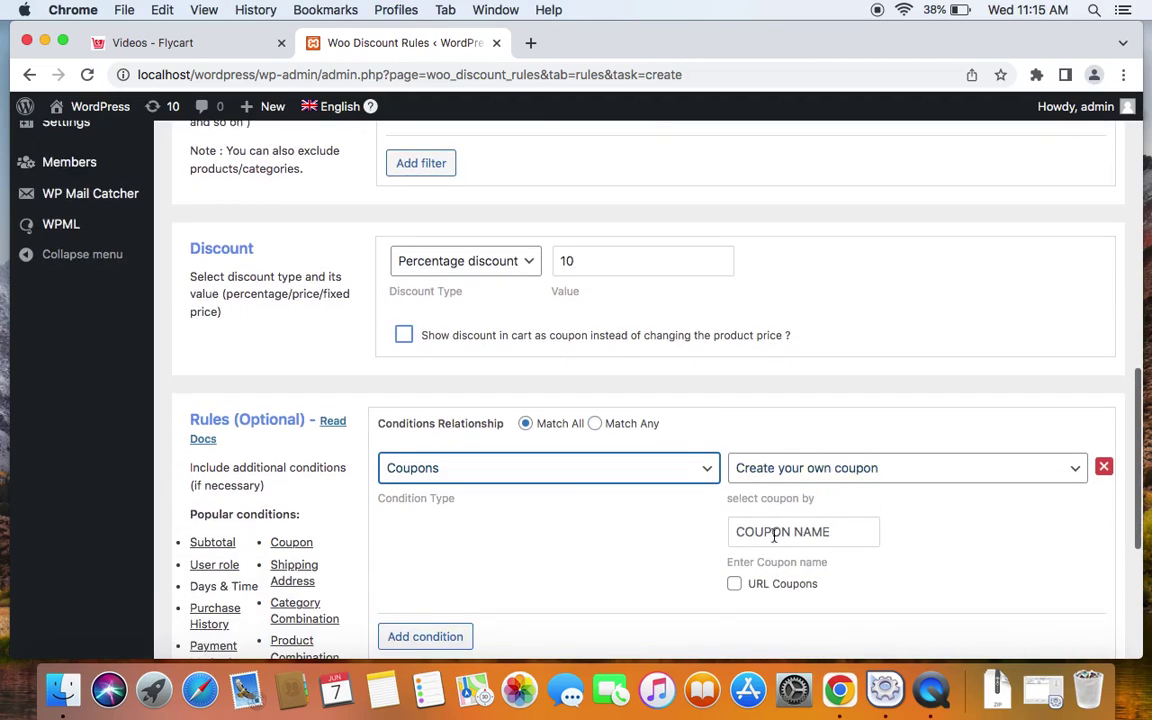
{"action": "left_click", "coordinate": [770, 531]}
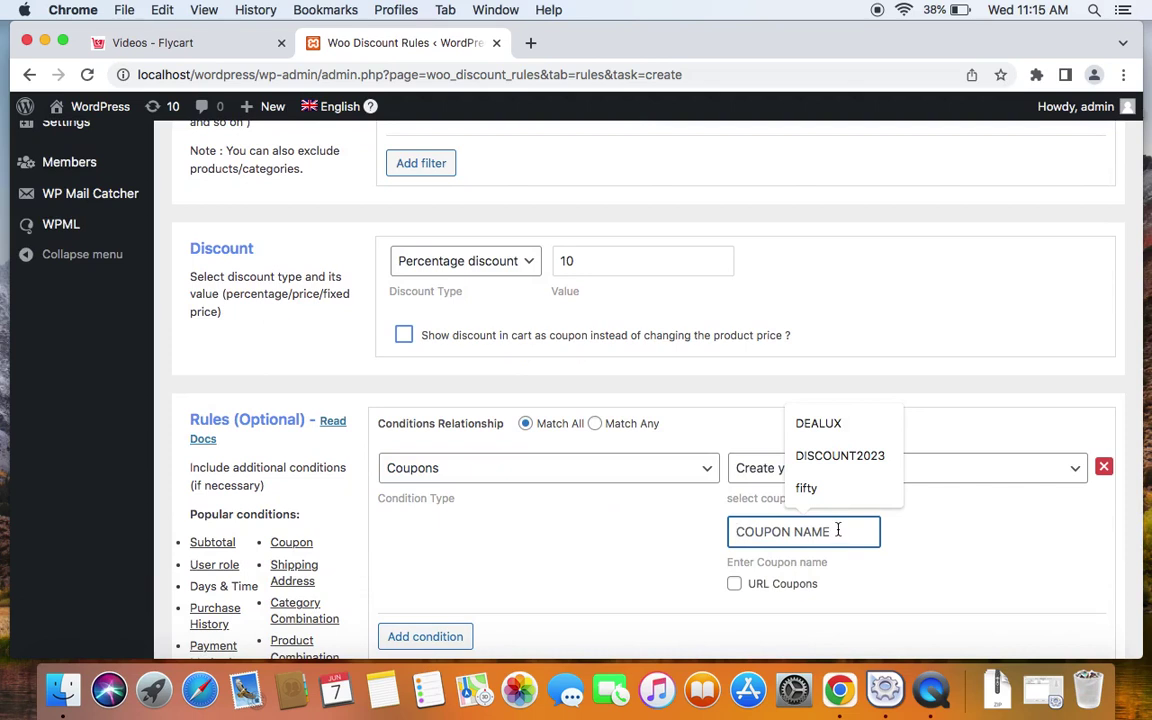
{"action": "left_click", "coordinate": [818, 424]}
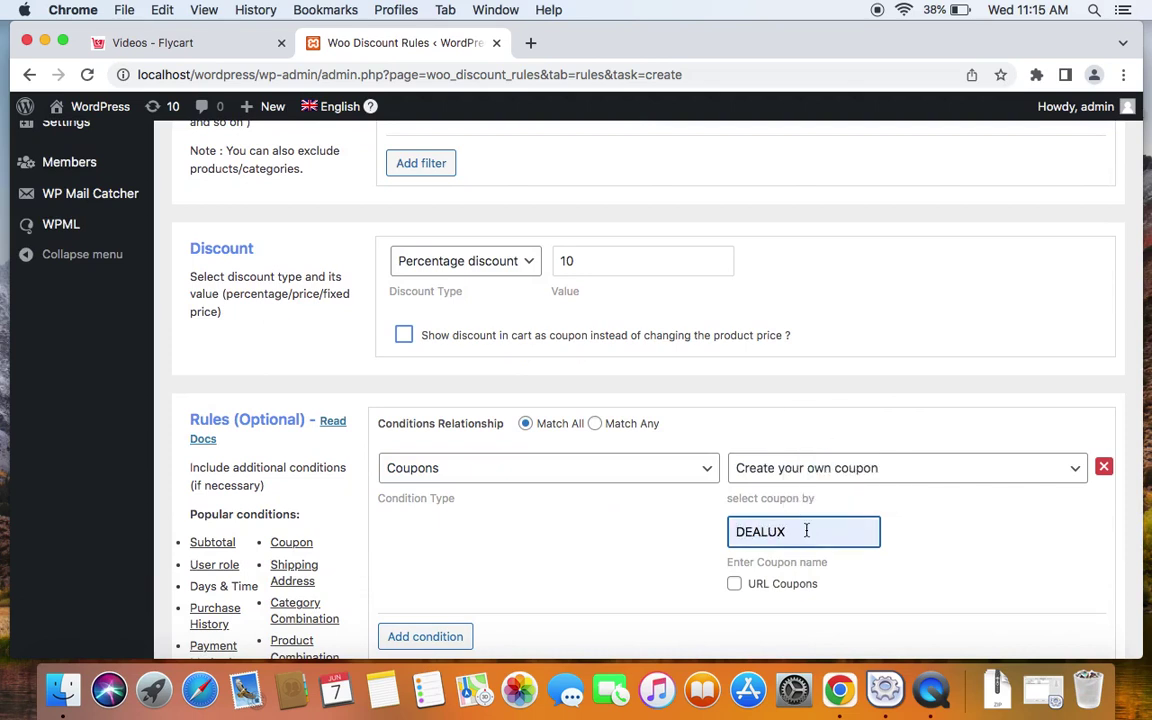
{"action": "left_click_drag", "start_coordinate": [806, 531], "coordinate": [733, 535]}
{"action": "left_click", "coordinate": [939, 567]}
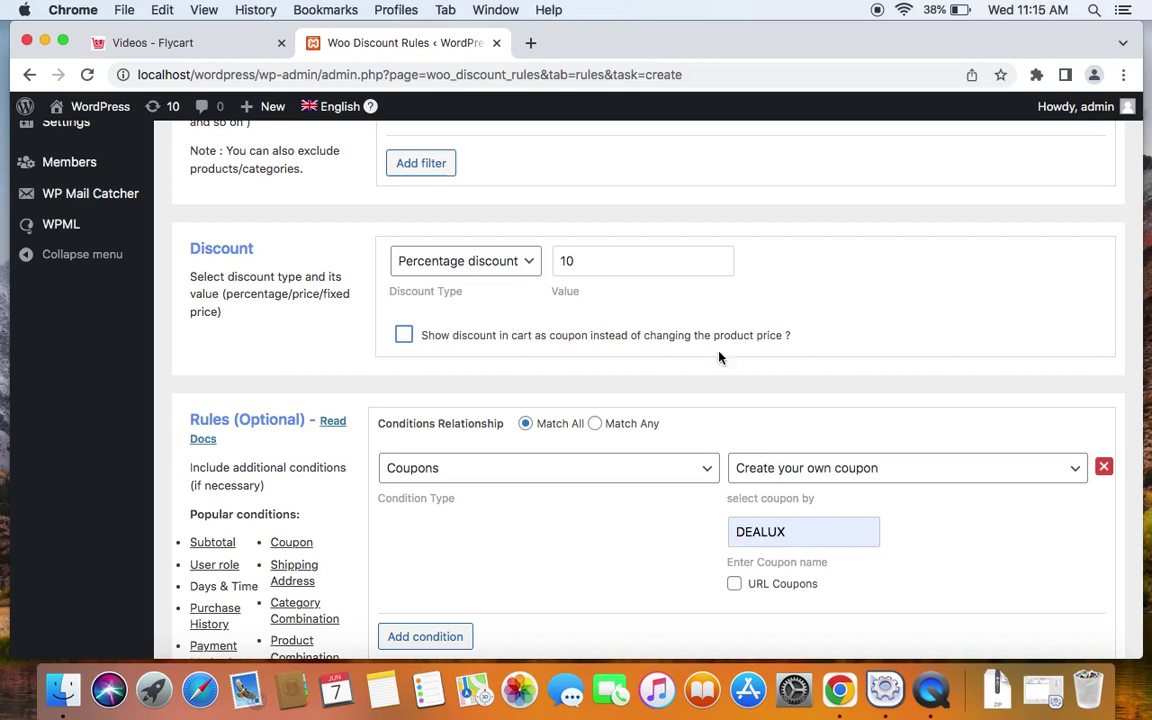
Change the condition to Payment Method, In List, with Cash on delivery selected
{"action": "left_click", "coordinate": [710, 470]}
{"action": "scroll", "coordinate": [710, 470], "scroll_direction": "down", "scroll_amount": 5}
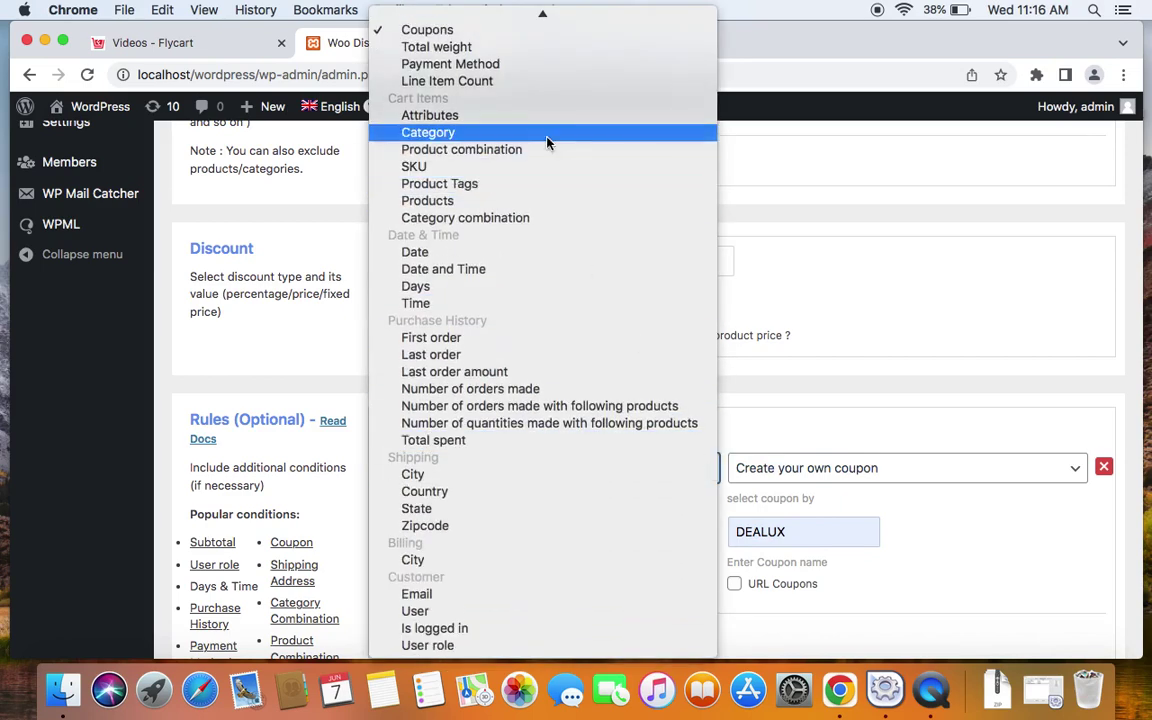
{"action": "scroll", "coordinate": [491, 122], "scroll_direction": "up", "scroll_amount": 2}
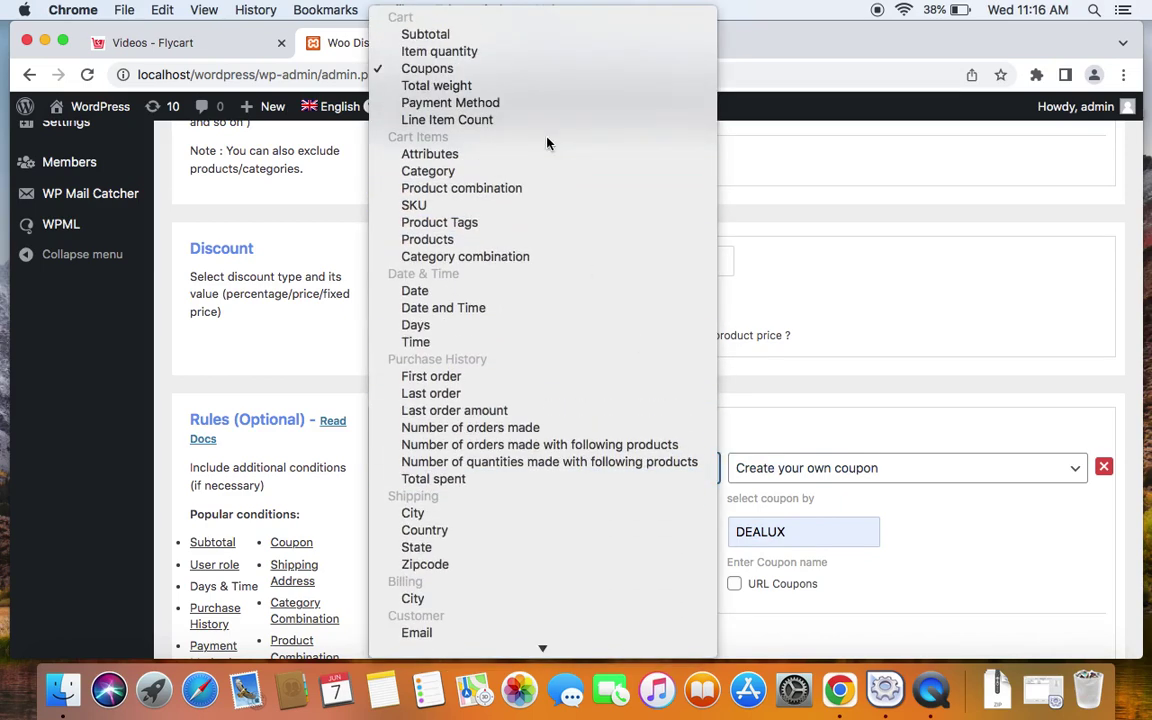
{"action": "left_click", "coordinate": [484, 103]}
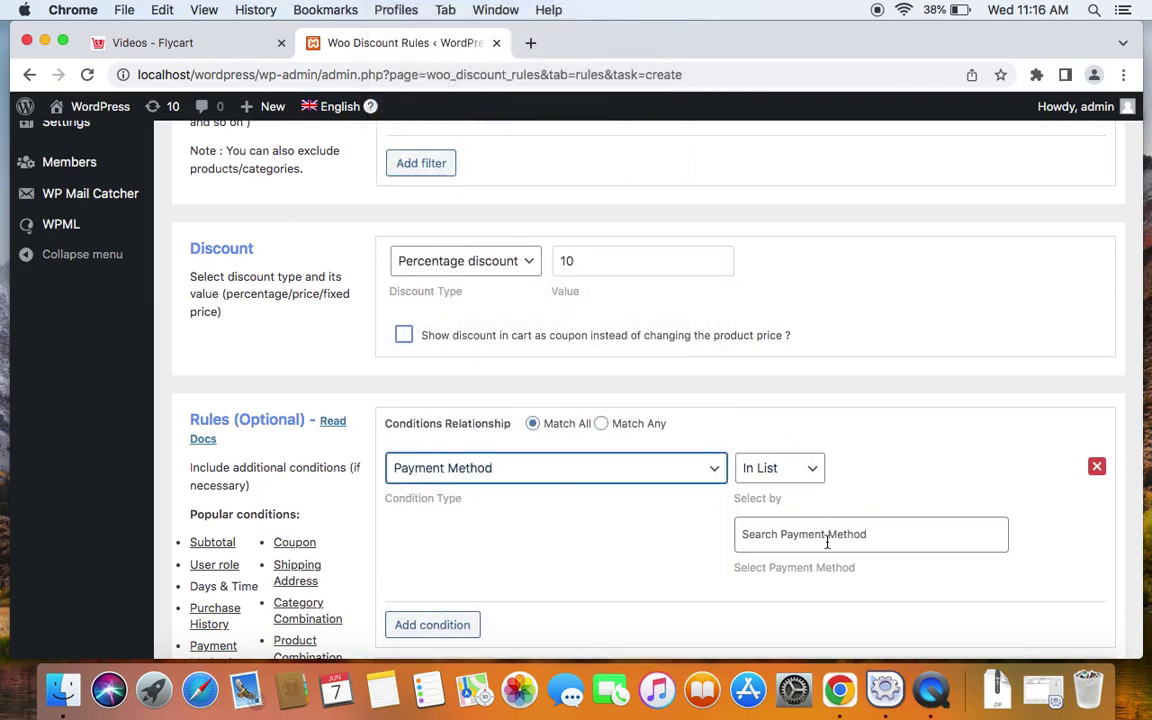
{"action": "left_click", "coordinate": [824, 533]}
{"action": "left_click", "coordinate": [790, 416]}
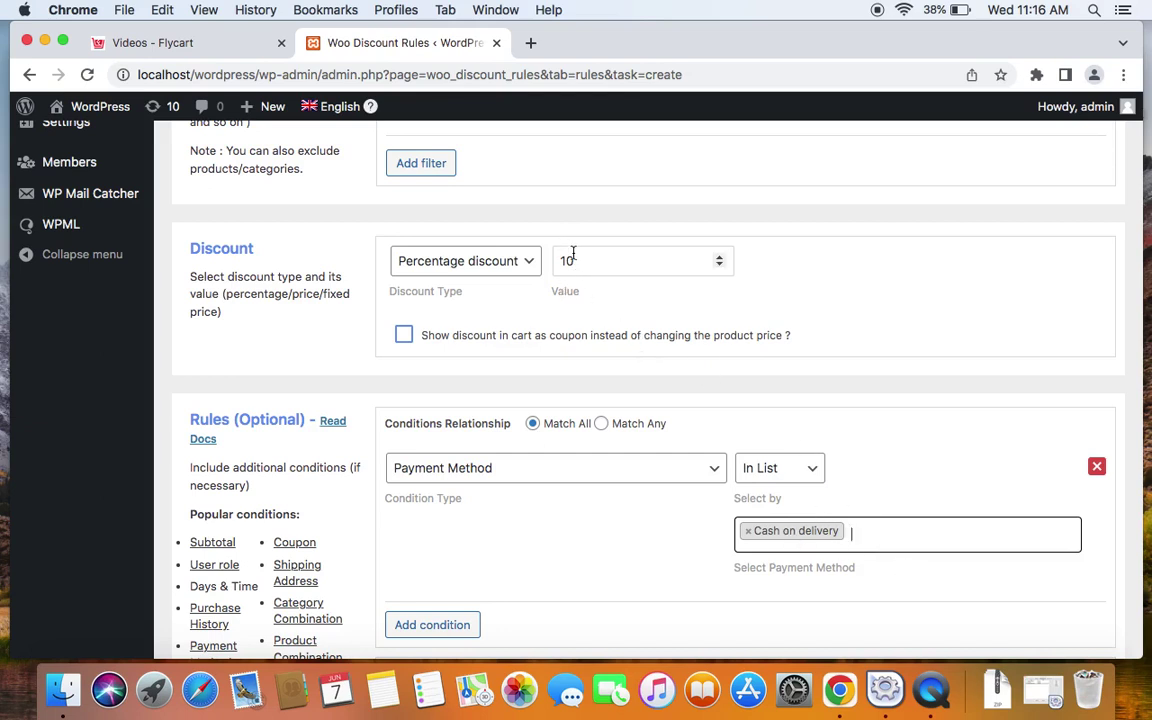
{"action": "left_click", "coordinate": [717, 472]}
{"action": "scroll", "coordinate": [717, 472], "scroll_direction": "down", "scroll_amount": 5}
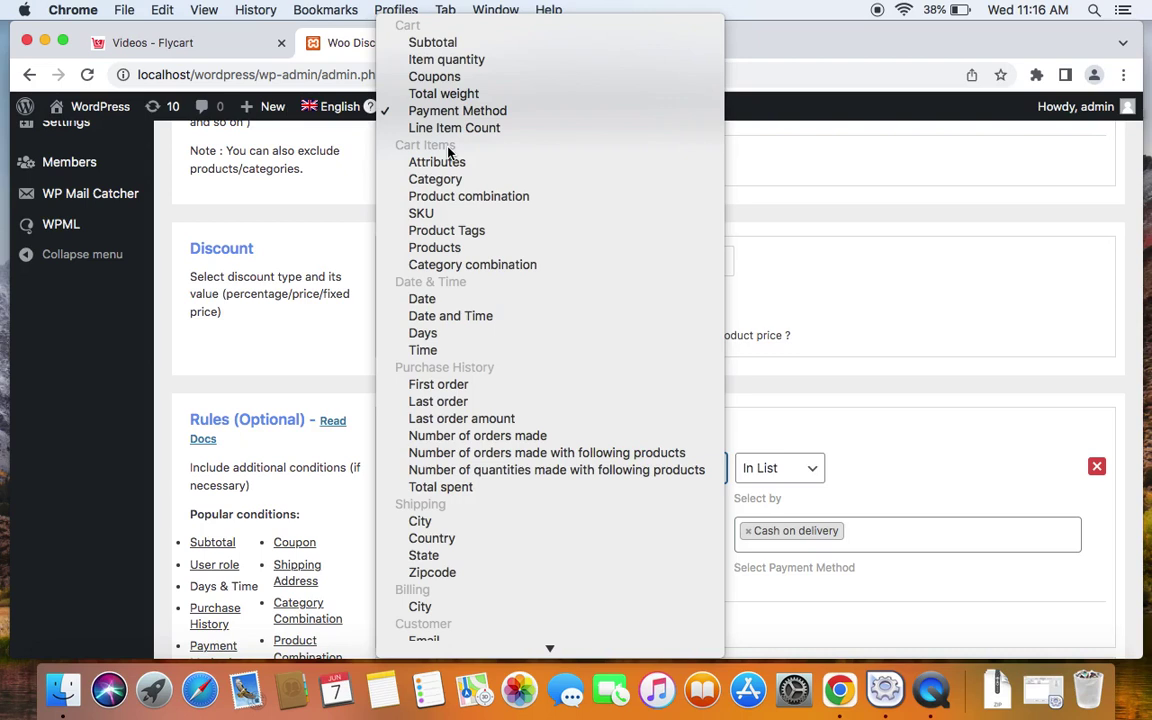
Switch the condition to Products and add #163 Beanie found by searching 'beanie'
{"action": "left_click", "coordinate": [450, 247]}
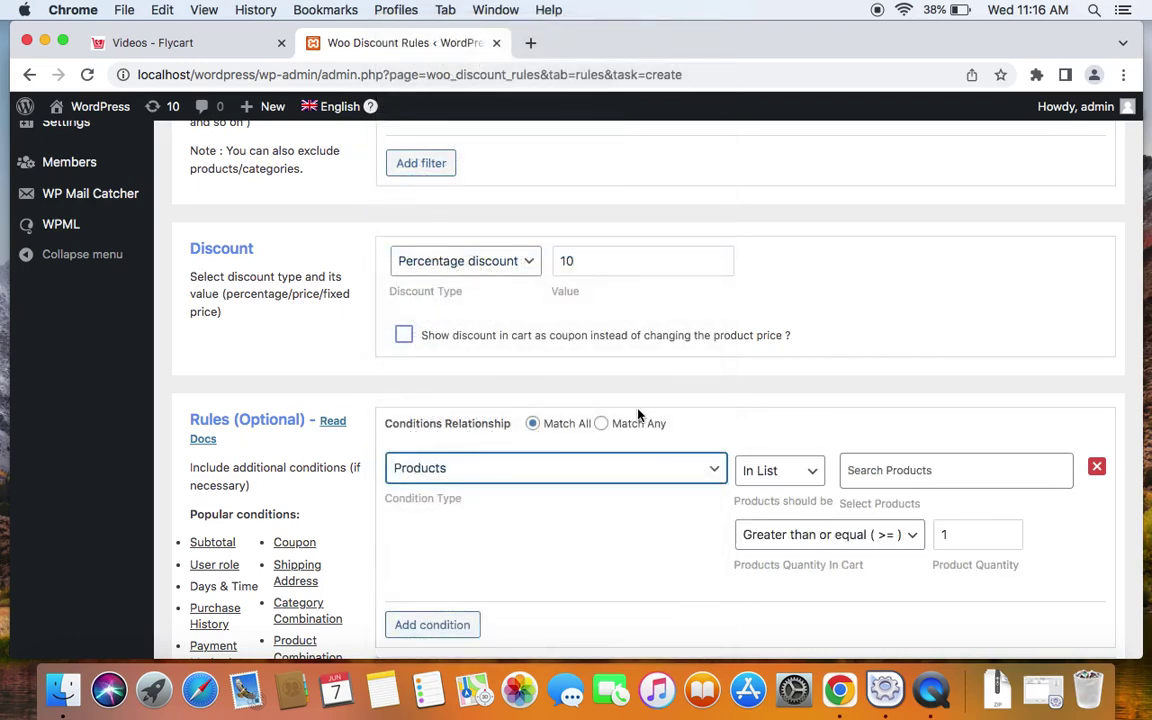
{"action": "left_click", "coordinate": [889, 474]}
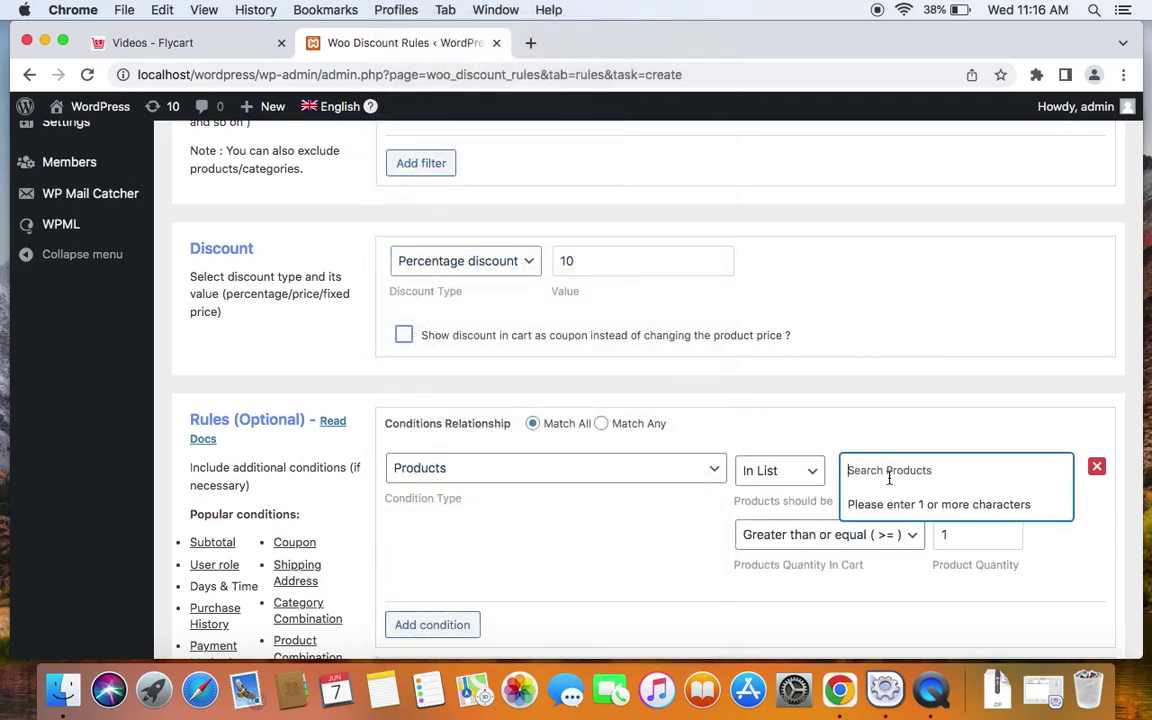
{"action": "type", "text": "beanie"}
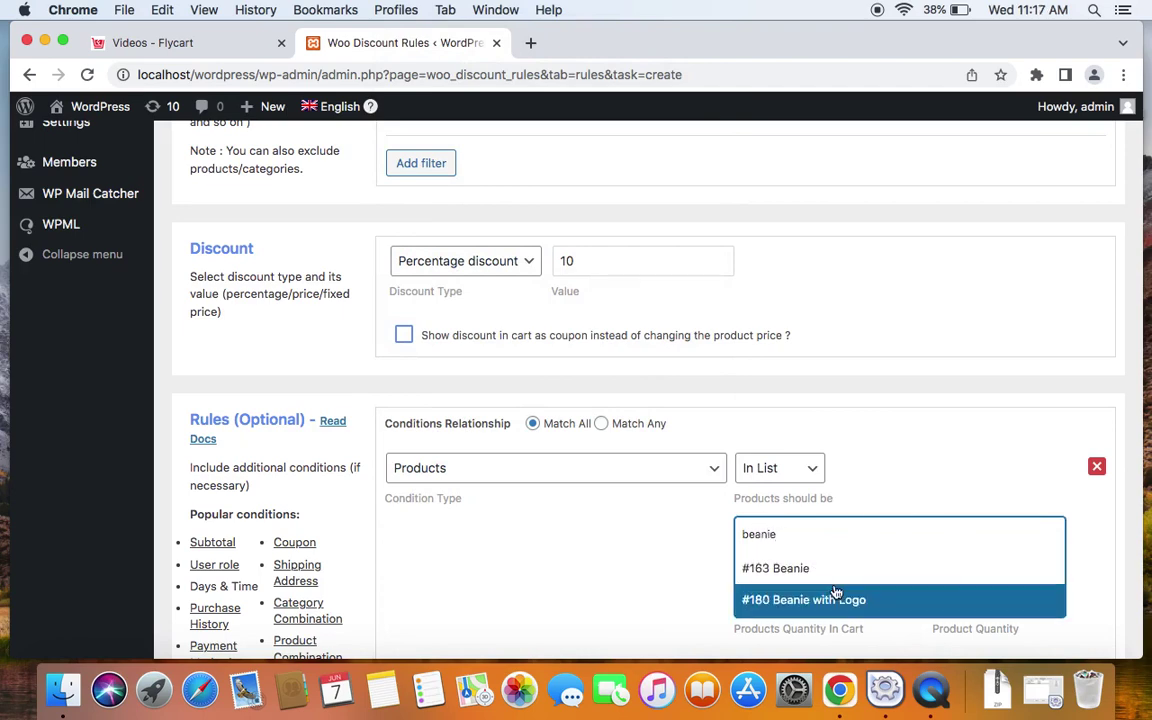
{"action": "left_click", "coordinate": [830, 568]}
{"action": "scroll", "coordinate": [818, 578], "scroll_direction": "down", "scroll_amount": 1}
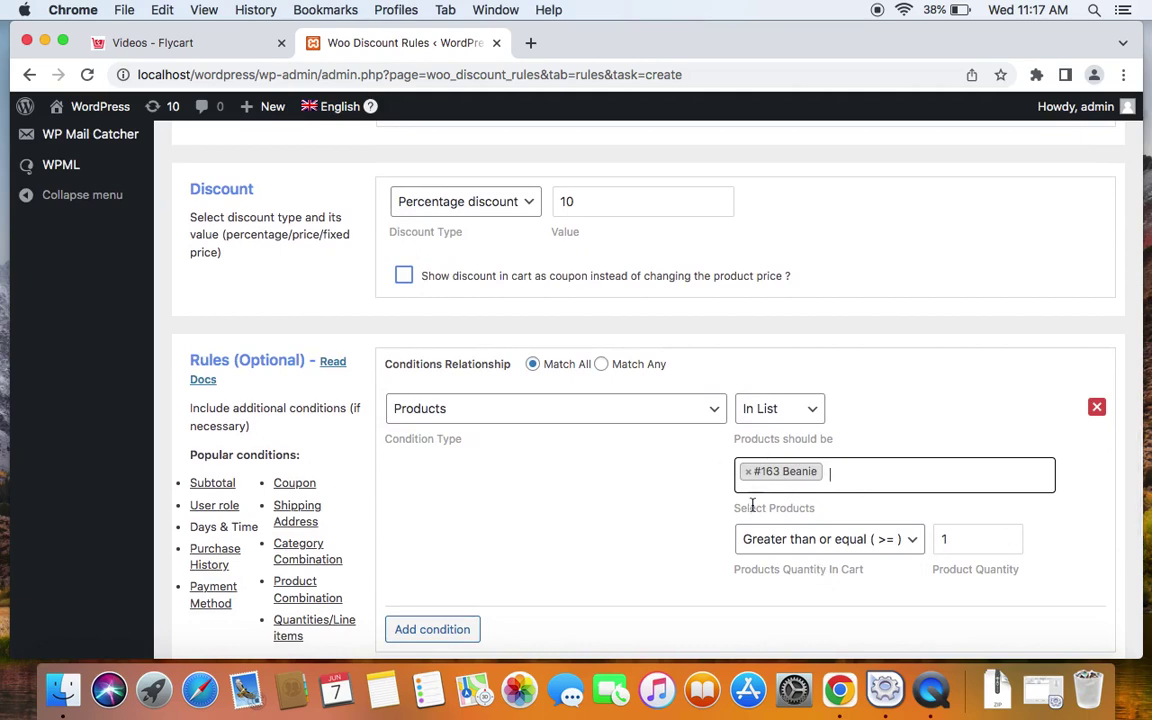
{"action": "scroll", "coordinate": [767, 500], "scroll_direction": "up", "scroll_amount": 1}
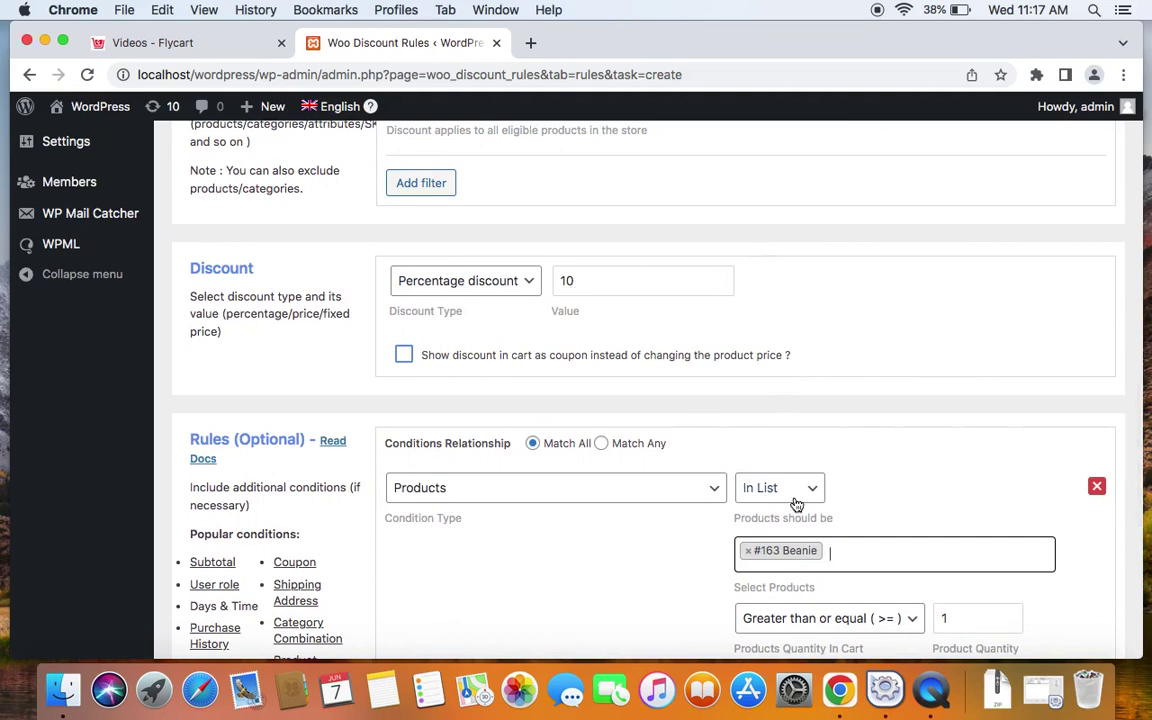
{"action": "left_click", "coordinate": [718, 488]}
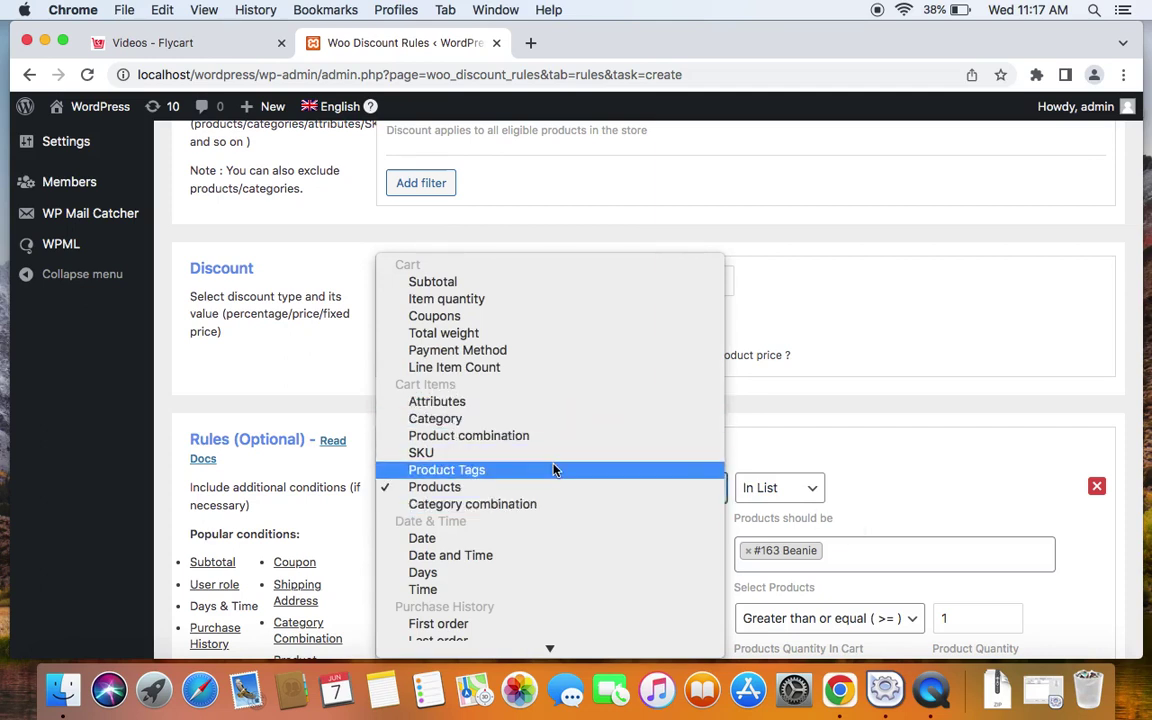
Scroll the condition type list down to reach Country under Shipping
{"action": "scroll", "coordinate": [700, 500], "scroll_direction": "down", "scroll_amount": 5}
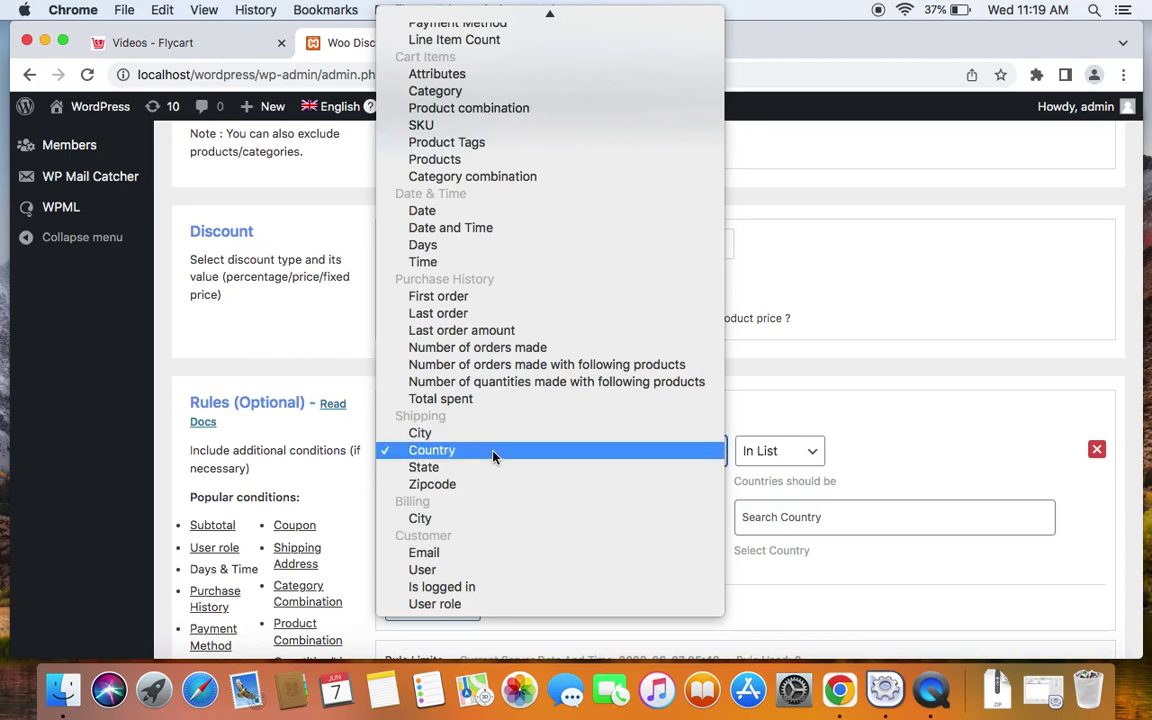
Set Country as the condition and add India and Indonesia to its list
{"action": "left_click", "coordinate": [491, 457]}
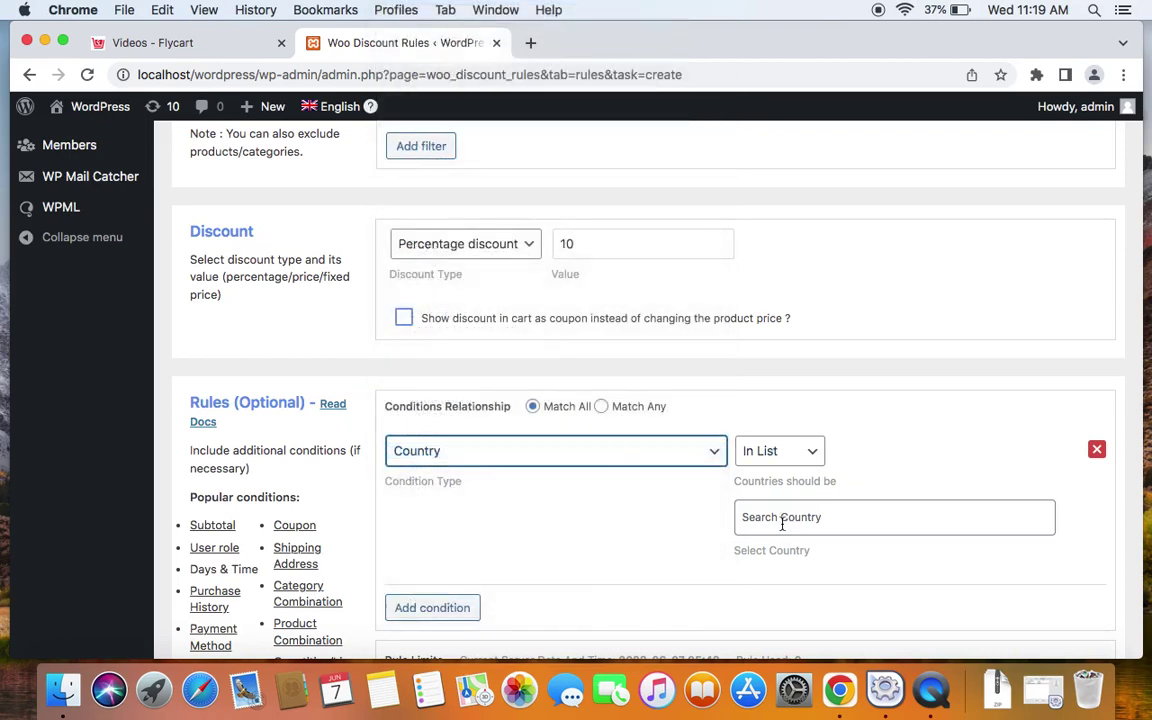
{"action": "left_click", "coordinate": [782, 522]}
{"action": "type", "text": "ind"}
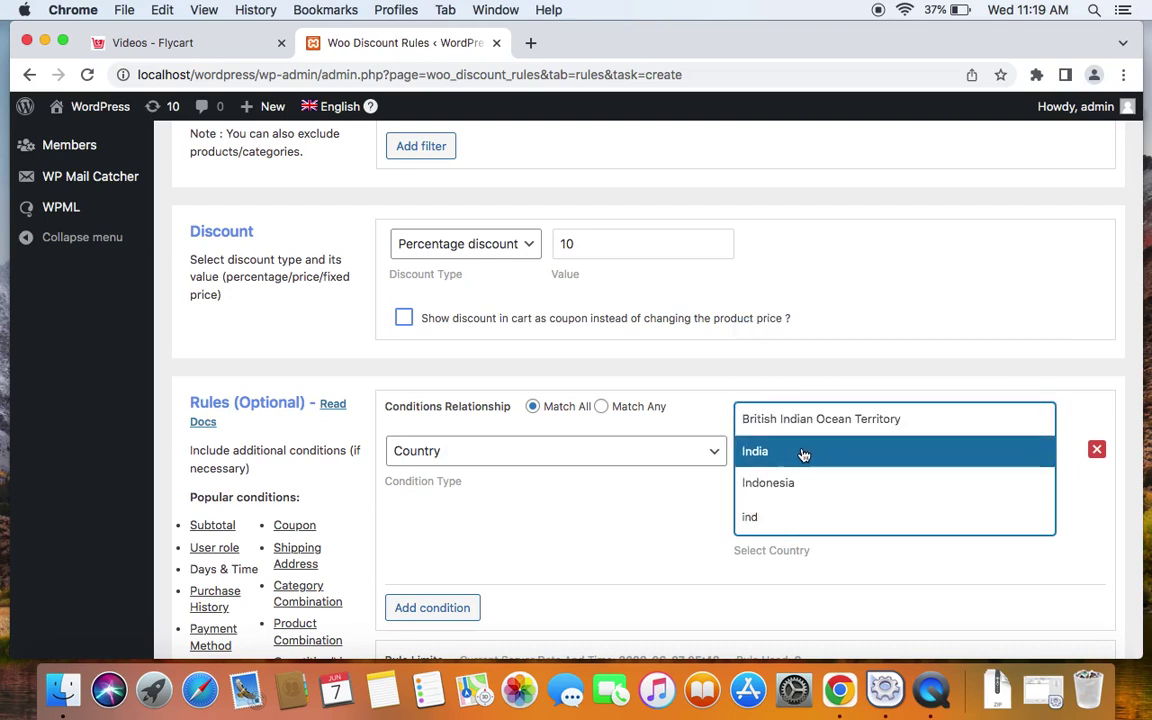
{"action": "left_click", "coordinate": [803, 453]}
{"action": "type", "text": "indo"}
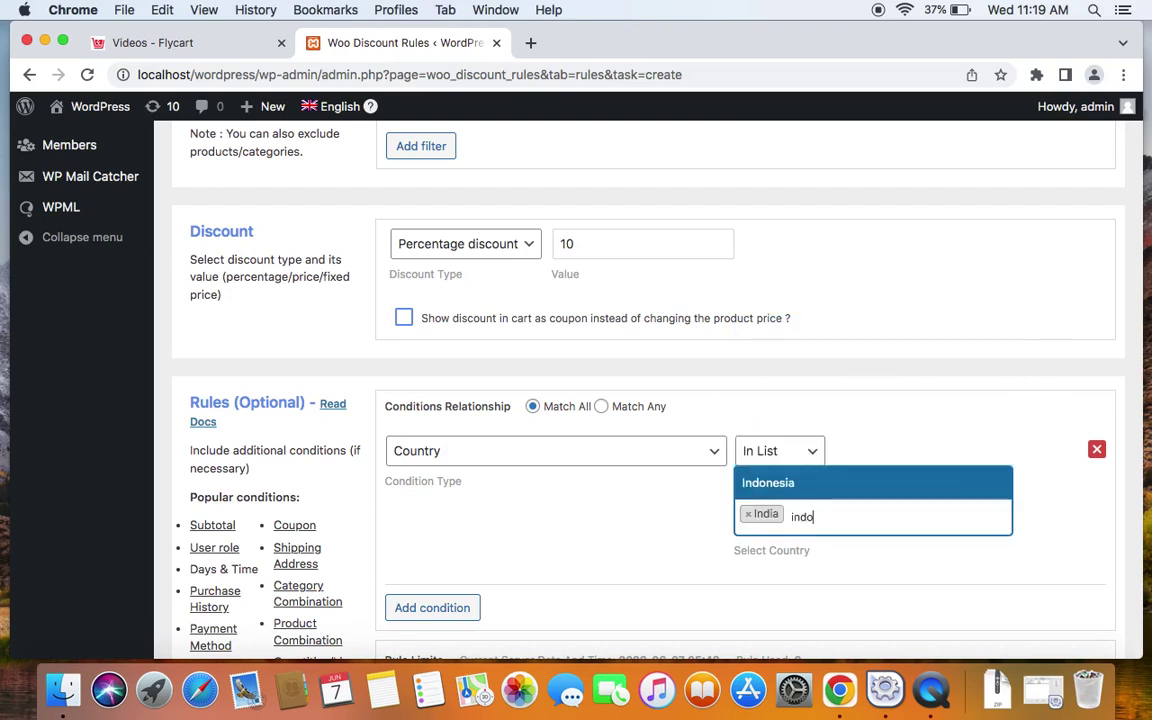
{"action": "left_click", "coordinate": [833, 484]}
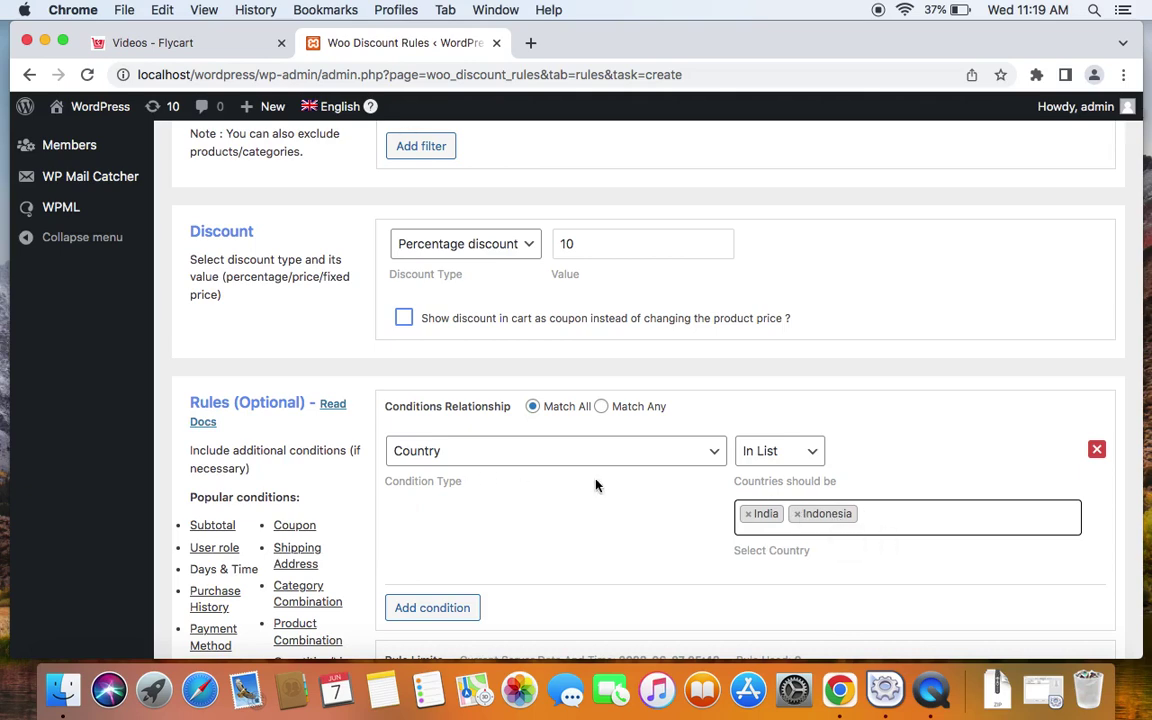
{"action": "scroll", "coordinate": [573, 489], "scroll_direction": "down", "scroll_amount": 2}
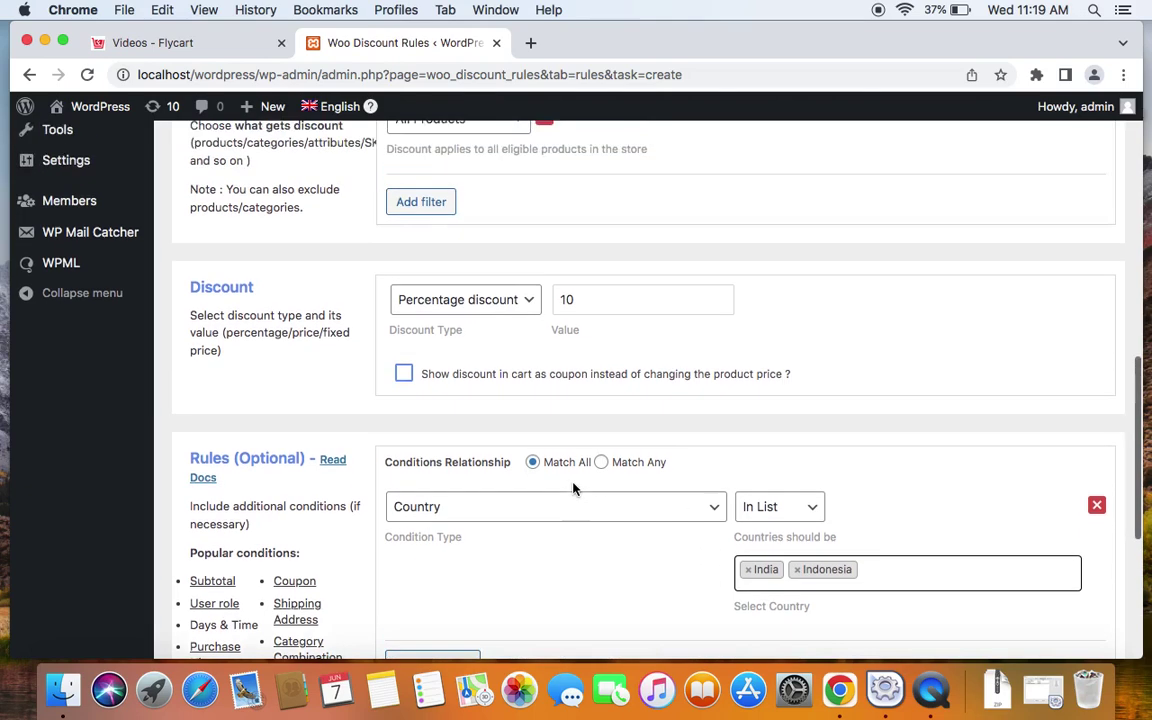
{"action": "left_click", "coordinate": [630, 382]}
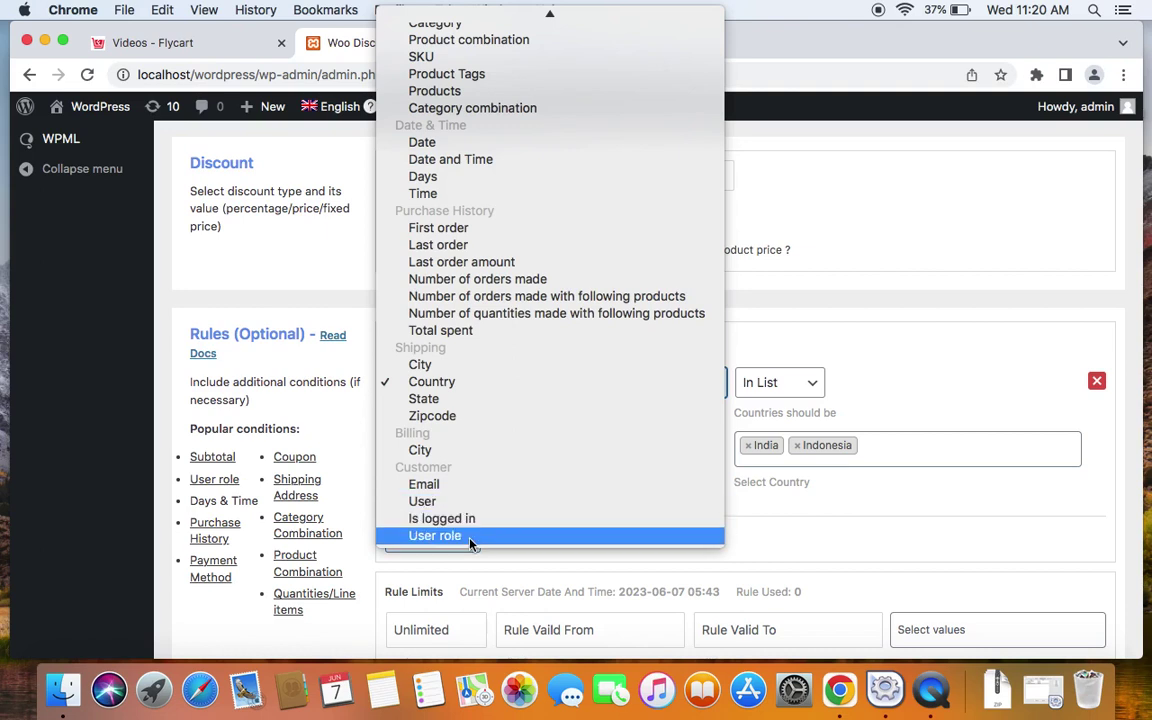
Set the condition type to User role with Contributor as the required role
{"action": "left_click", "coordinate": [470, 541]}
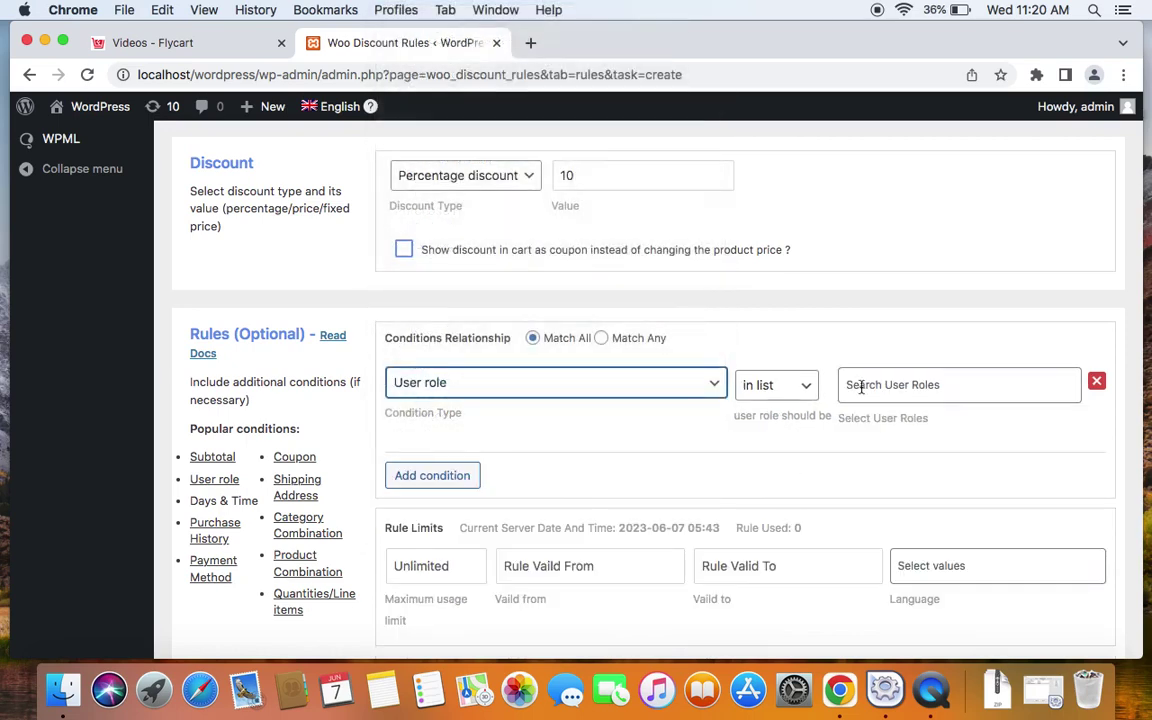
{"action": "left_click", "coordinate": [863, 387]}
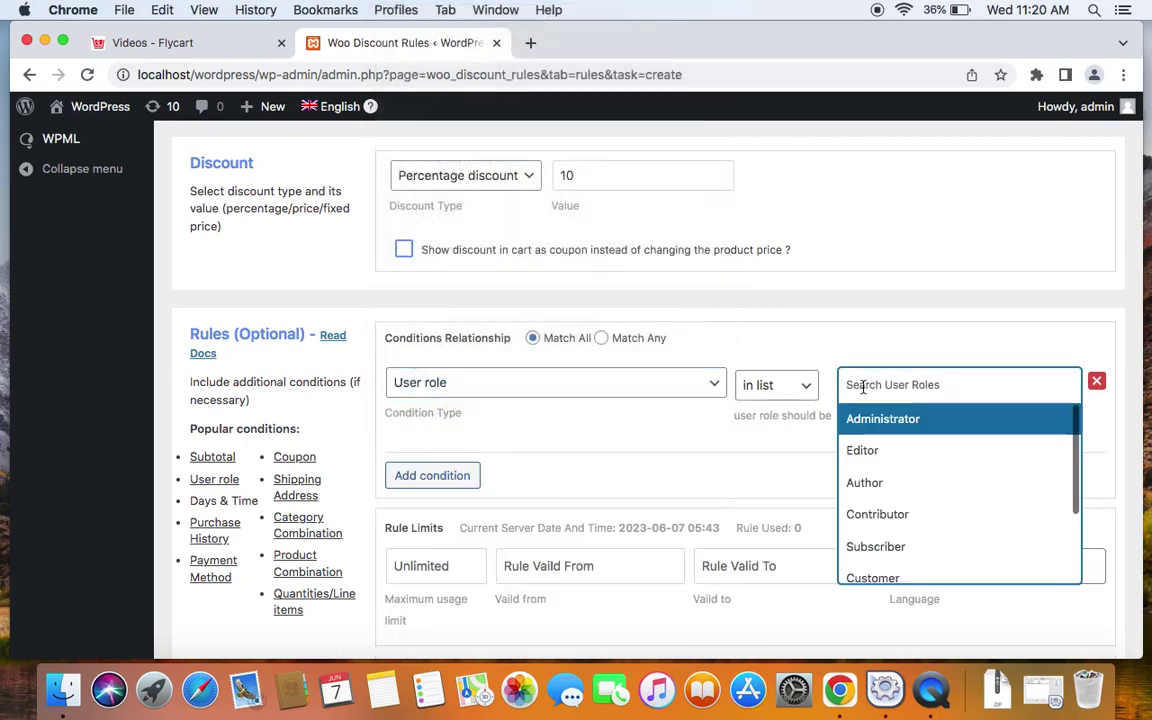
{"action": "left_click", "coordinate": [885, 531]}
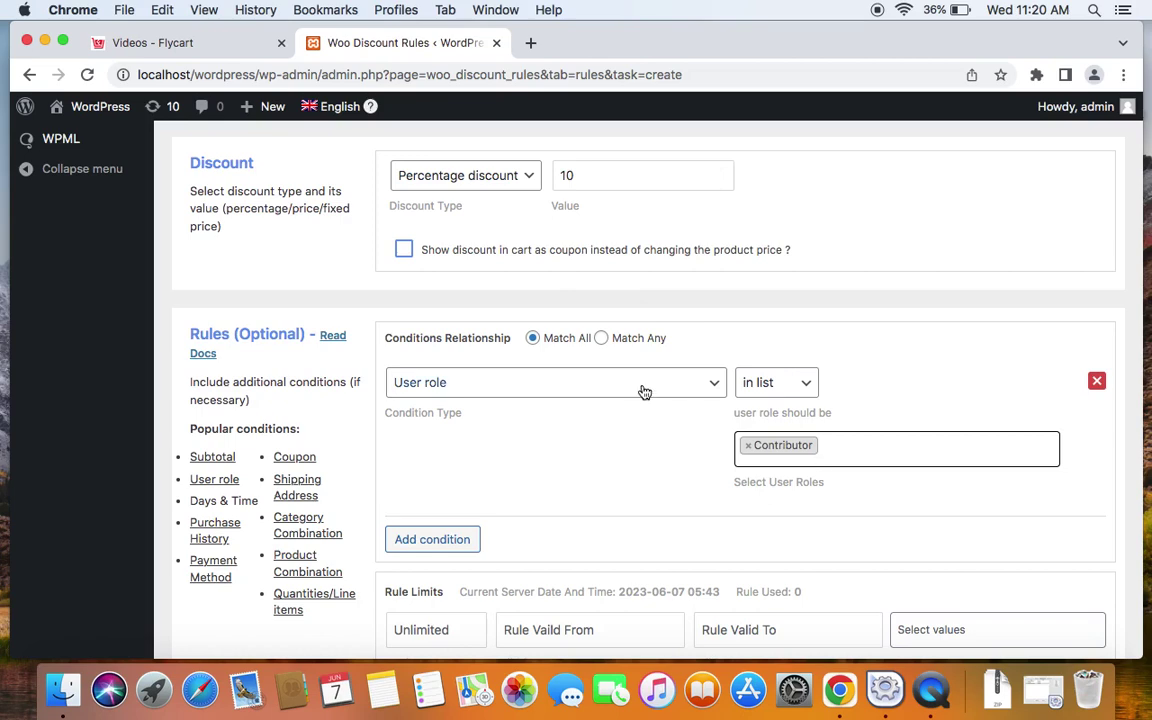
{"action": "scroll", "coordinate": [643, 392], "scroll_direction": "up", "scroll_amount": 2}
{"action": "left_click", "coordinate": [706, 480]}
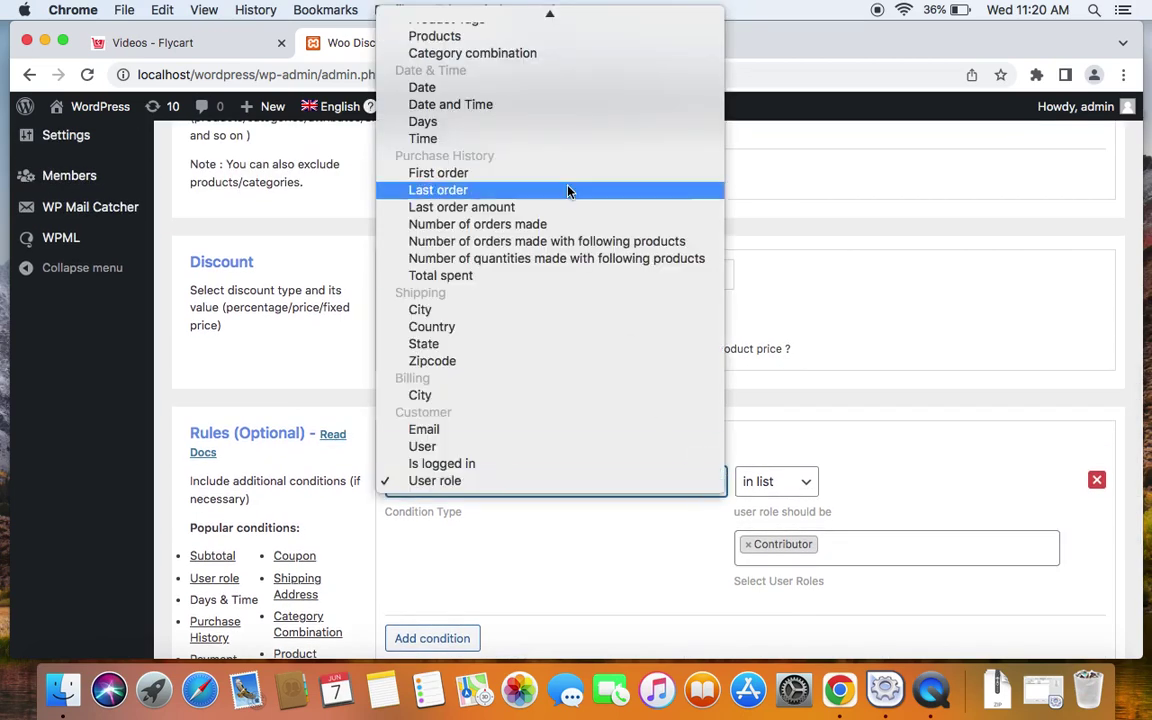
{"action": "scroll", "coordinate": [581, 316], "scroll_direction": "up", "scroll_amount": 1}
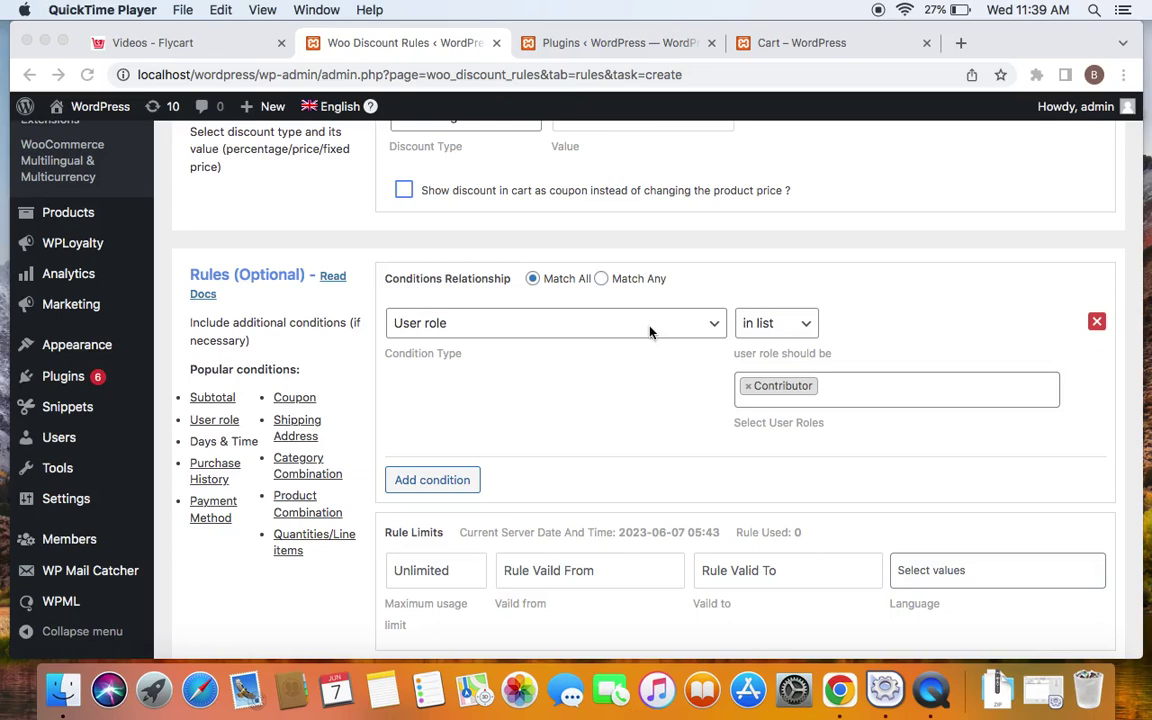
{"action": "scroll", "coordinate": [640, 335], "scroll_direction": "up", "scroll_amount": 2}
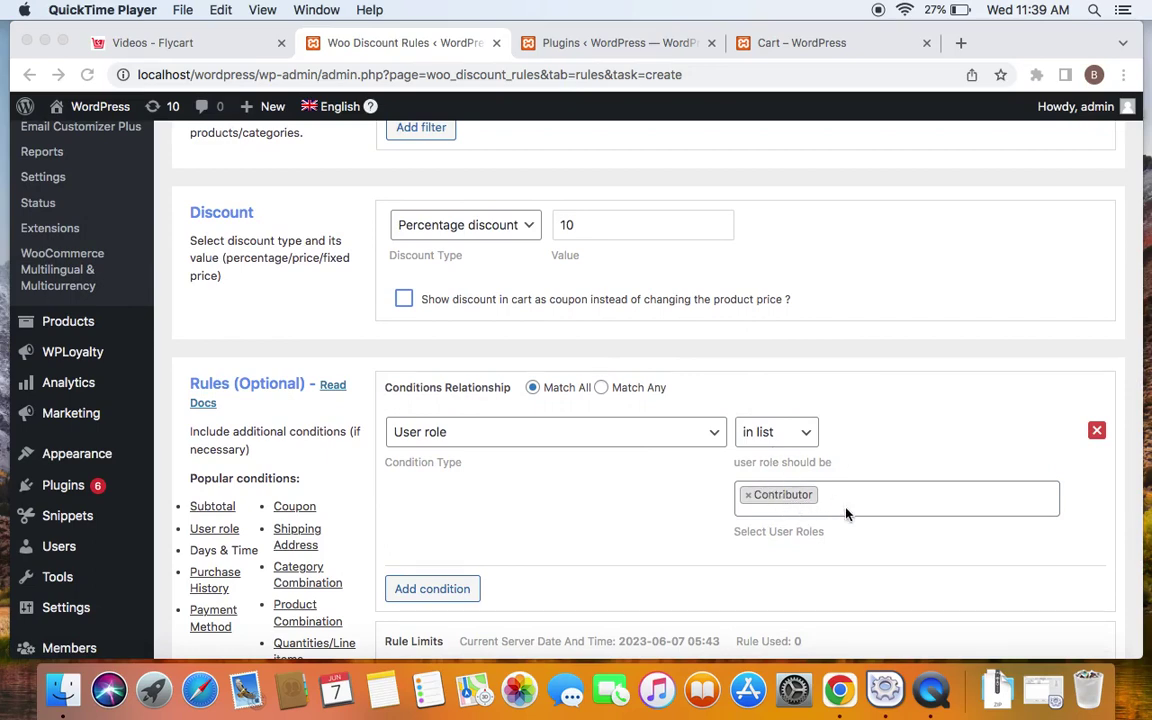
Add another Subtotal condition with a Subtotal Amount of 500
{"action": "left_click", "coordinate": [452, 589]}
{"action": "left_click", "coordinate": [455, 590]}
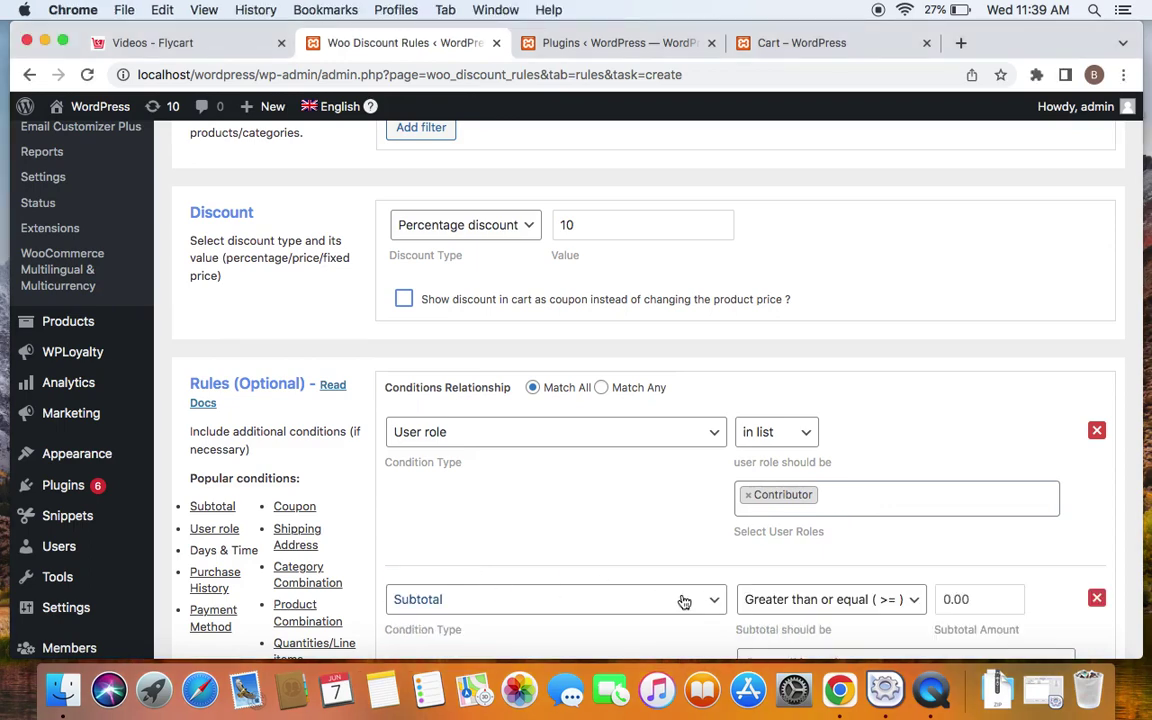
{"action": "scroll", "coordinate": [681, 599], "scroll_direction": "down", "scroll_amount": 2}
{"action": "left_click", "coordinate": [950, 519]}
{"action": "type", "text": "500"}
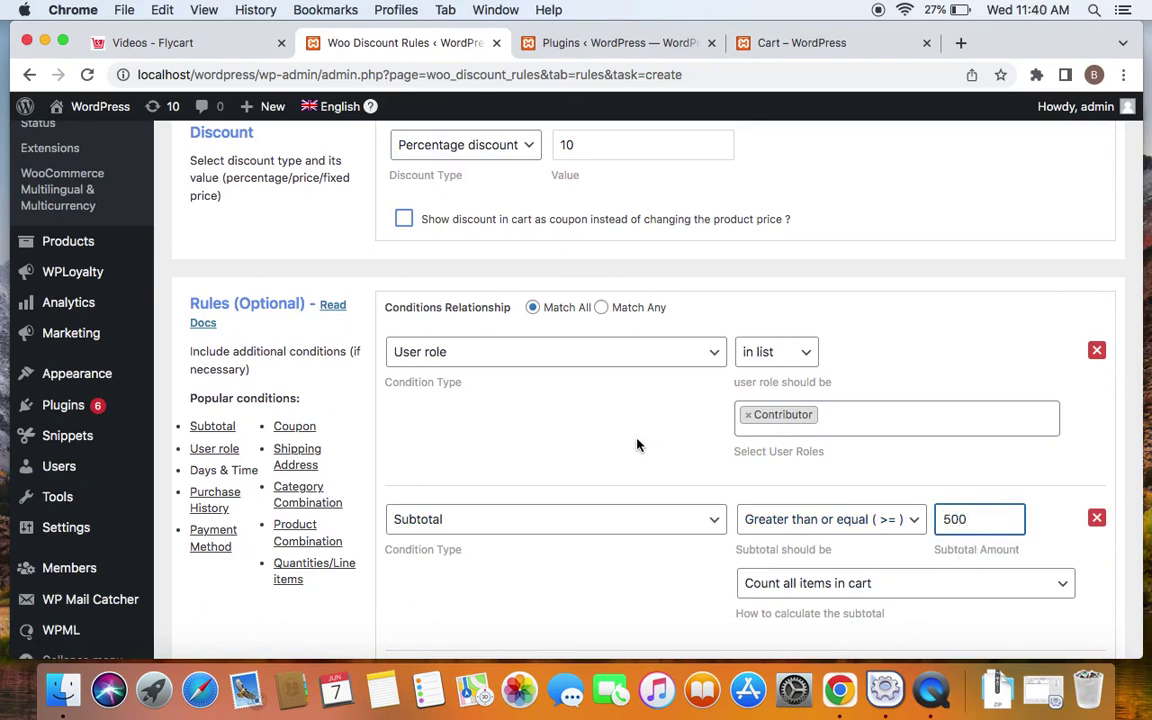
{"action": "left_click", "coordinate": [637, 446]}
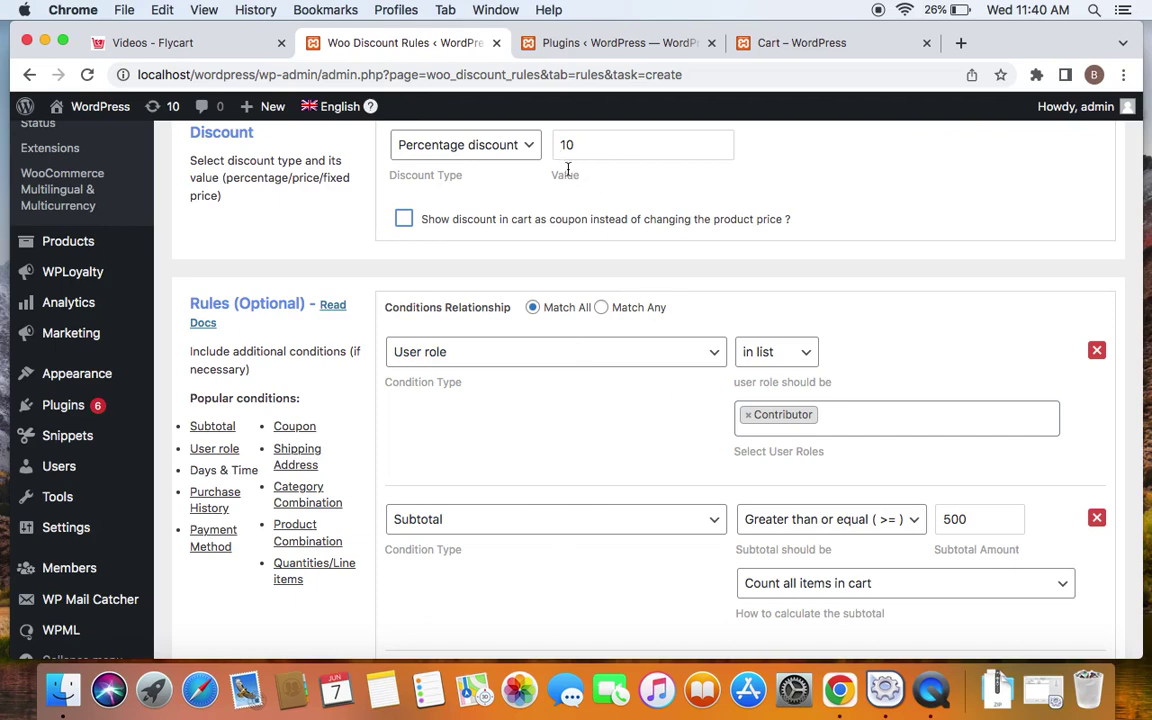
{"action": "left_click", "coordinate": [601, 307]}
{"action": "scroll", "coordinate": [687, 504], "scroll_direction": "down", "scroll_amount": 2}
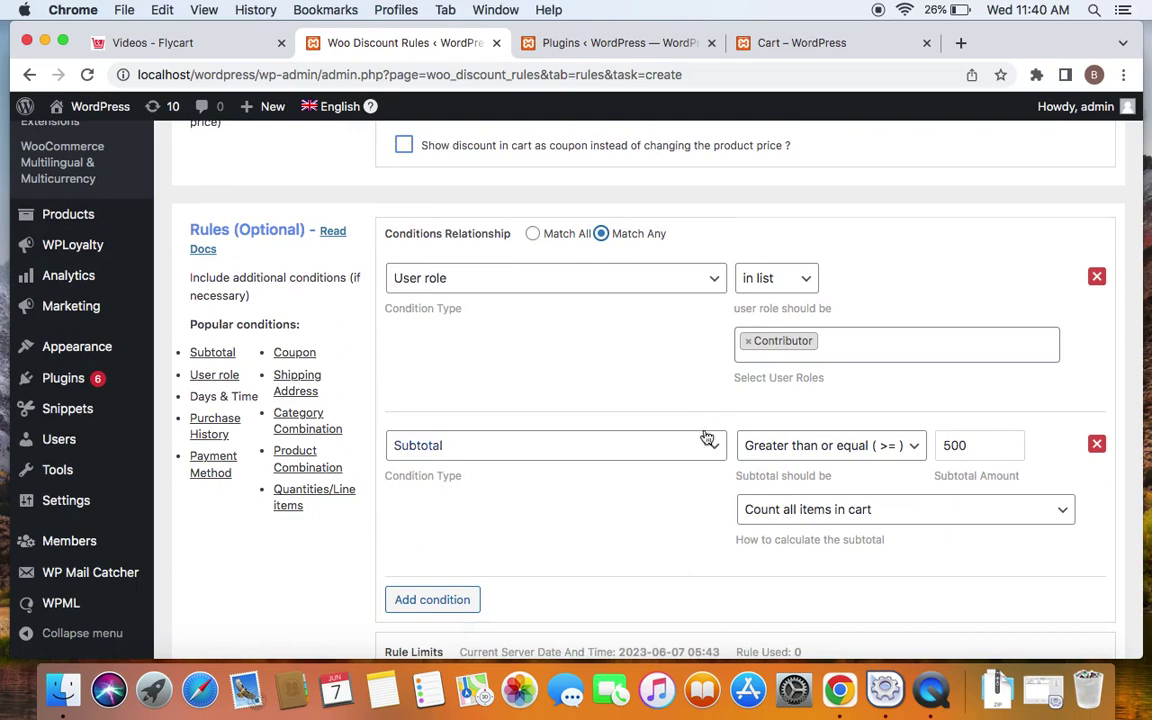
{"action": "scroll", "coordinate": [710, 420], "scroll_direction": "up", "scroll_amount": 5}
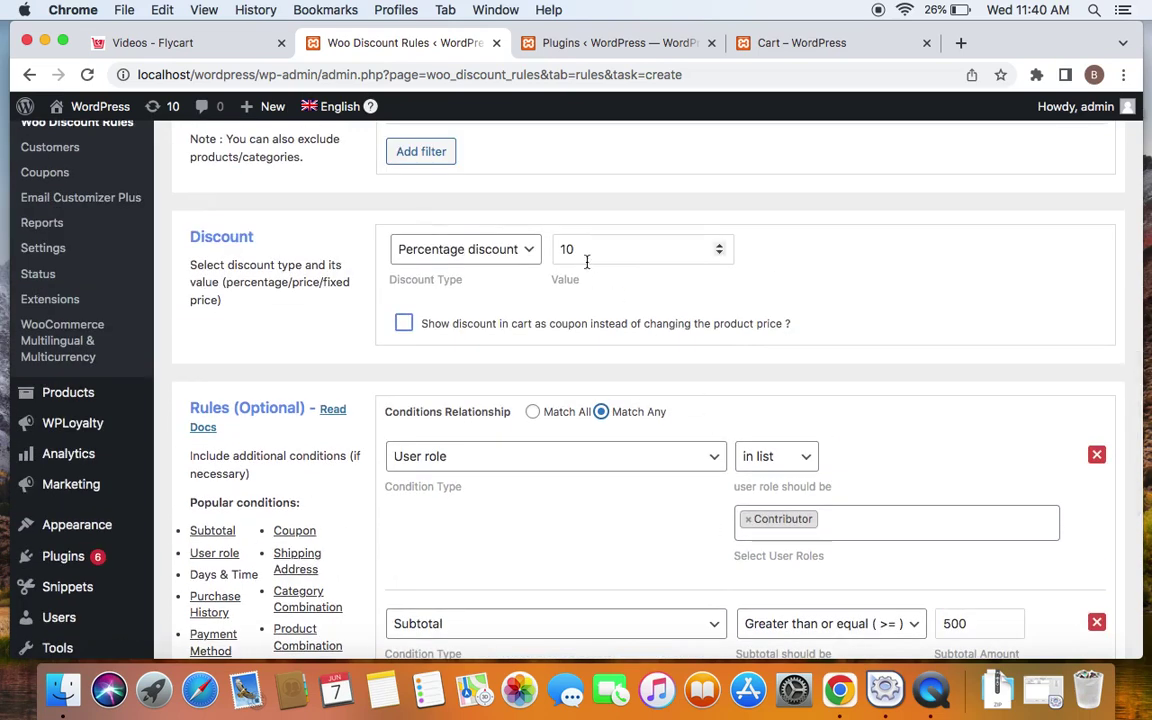
{"action": "left_click", "coordinate": [532, 411]}
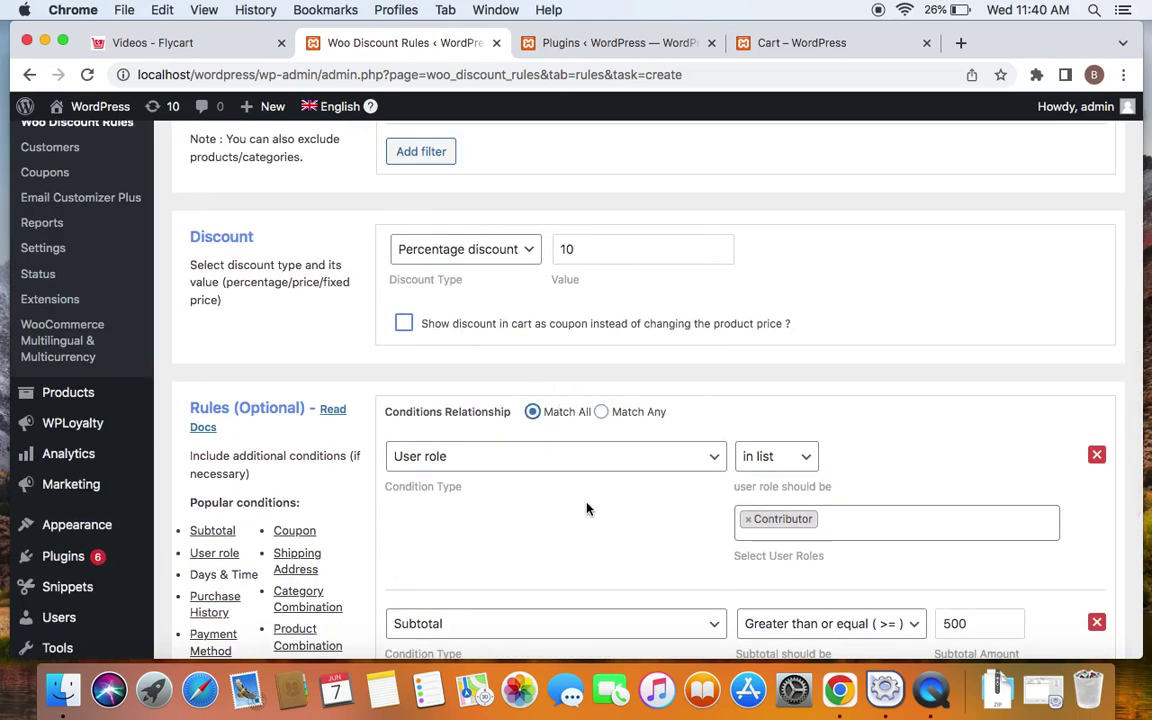